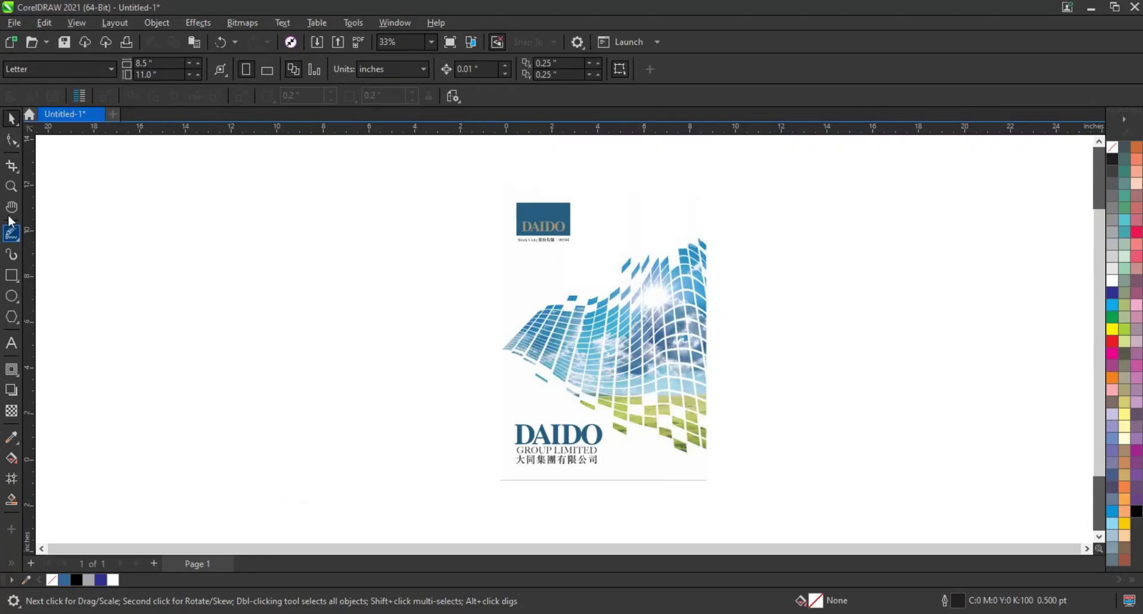
left_click(11, 186)
left_click(727, 391)
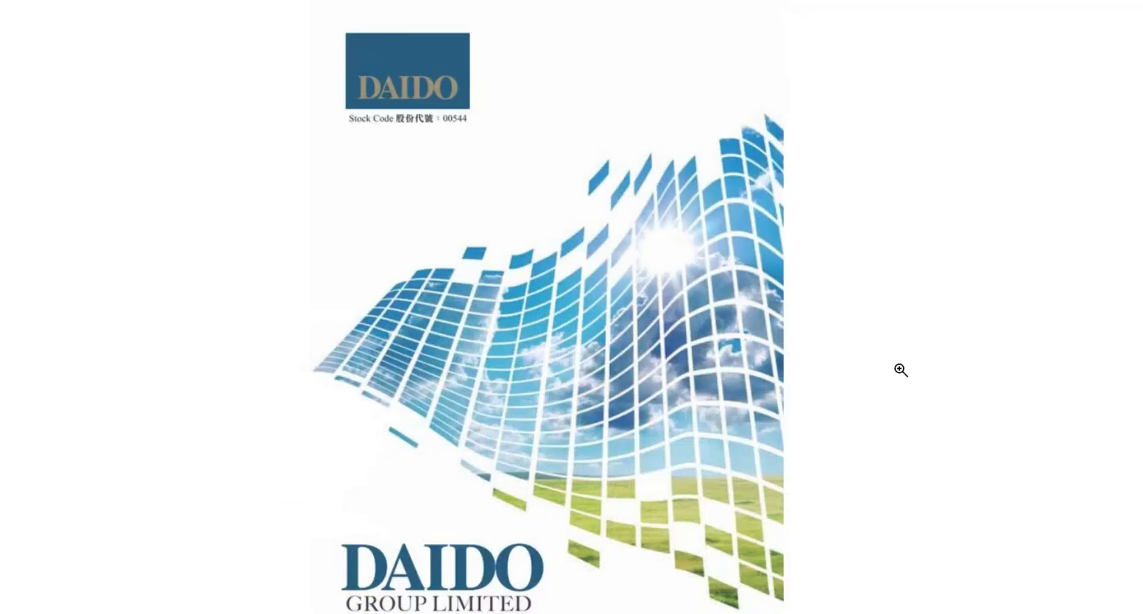
scroll(910, 369, "down", 2)
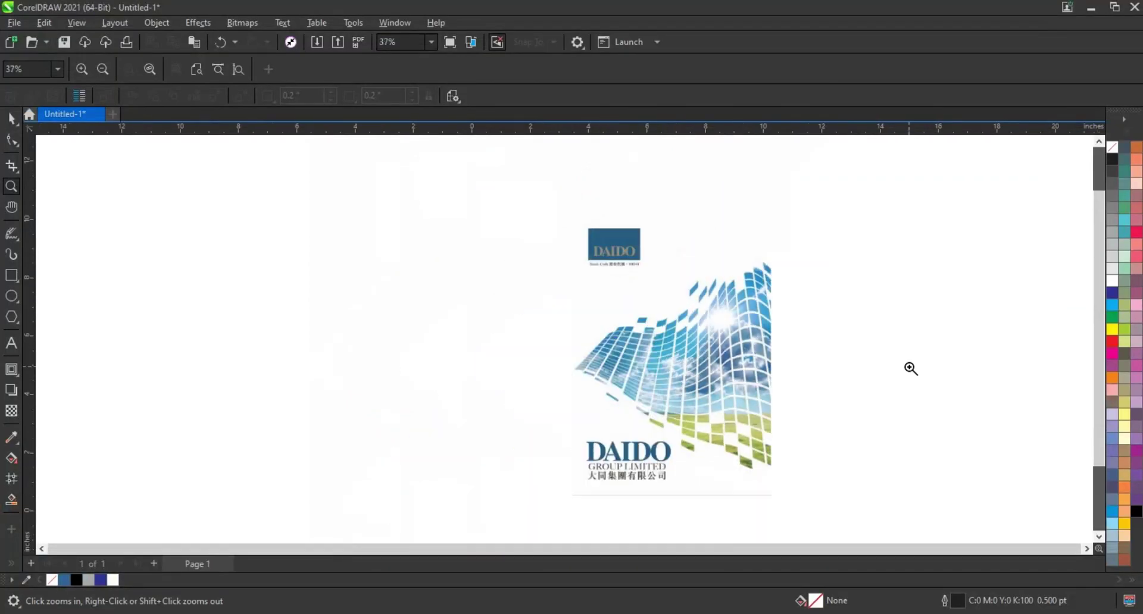
scroll(910, 370, "down", 1)
left_click_drag(158, 206, 815, 478)
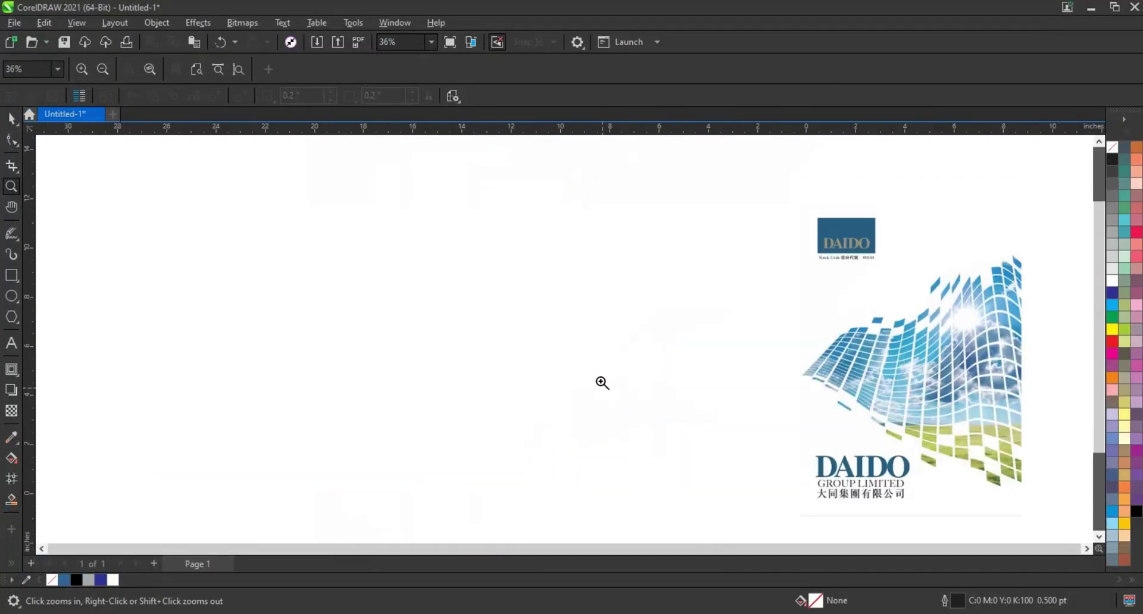
left_click(8, 120)
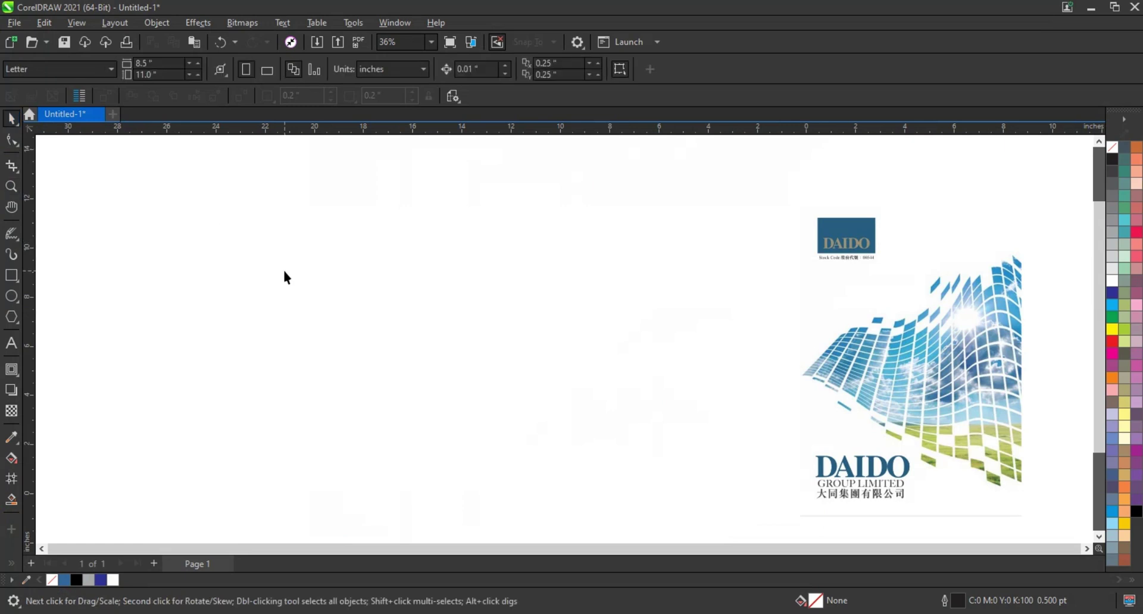
Draw a wide landscape rectangle, about 14.3 × 10.4 in, left of the DAIDO cover
left_click(11, 275)
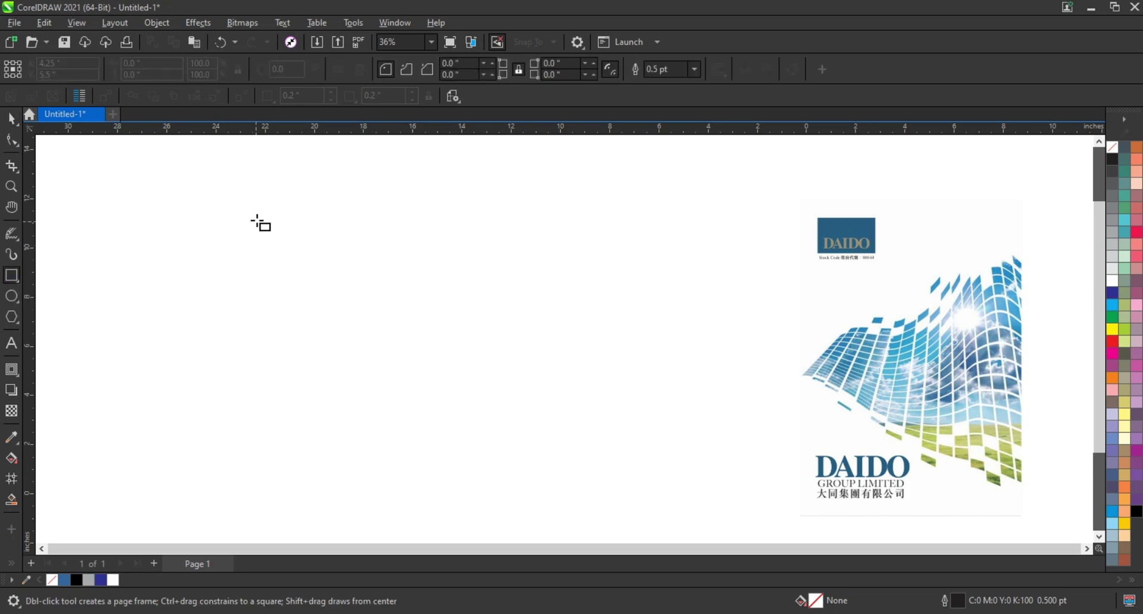
mouse_move(257, 219)
left_mouse_down()
mouse_move(526, 434)
mouse_move(608, 475)
left_mouse_up()
left_click(11, 122)
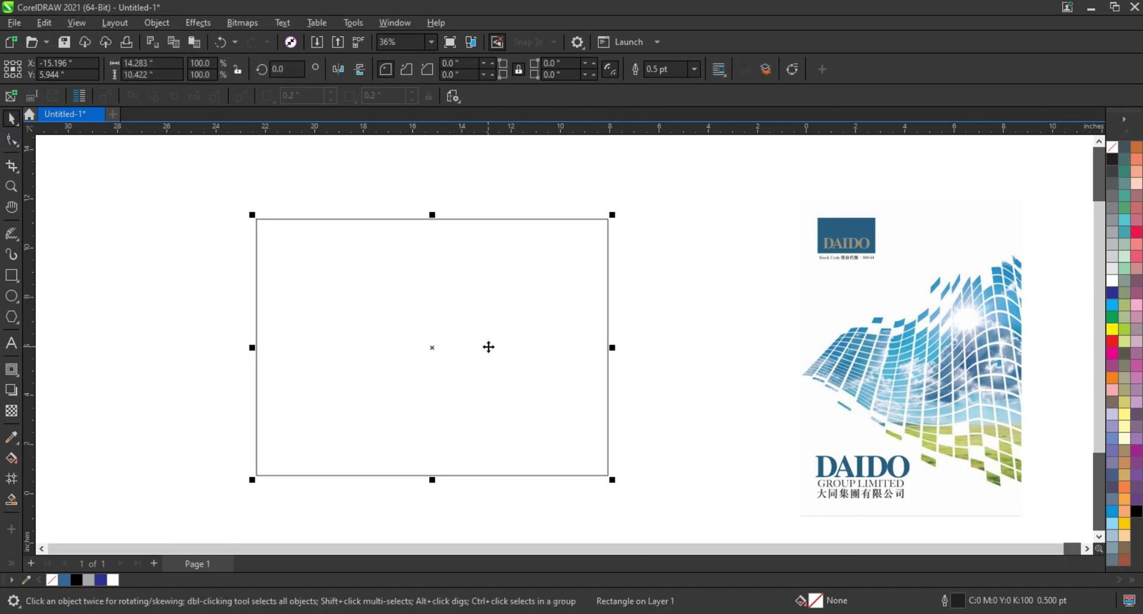
Draw a tall portrait rectangle over the wide one and select both rectangles
scroll(489, 347, "down", 1)
left_click(20, 274)
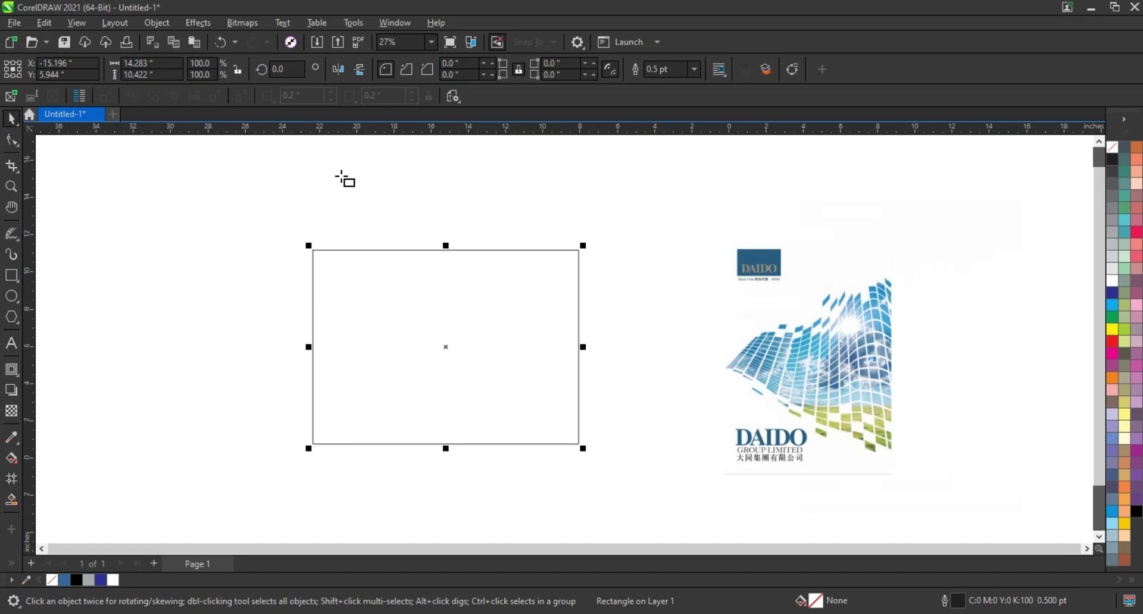
left_click_drag(341, 176, 566, 504)
left_click(11, 118)
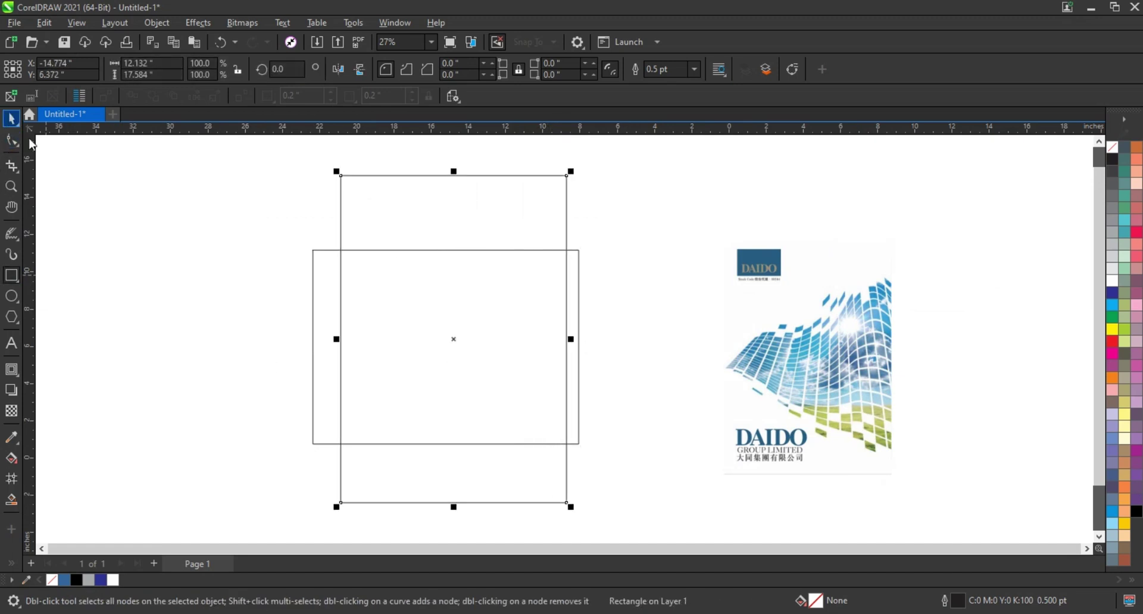
left_click(578, 269, "shift")
Centre the rectangles on each other, fill the tall one light grey and send it behind
key("e")
key("c")
left_click(533, 228)
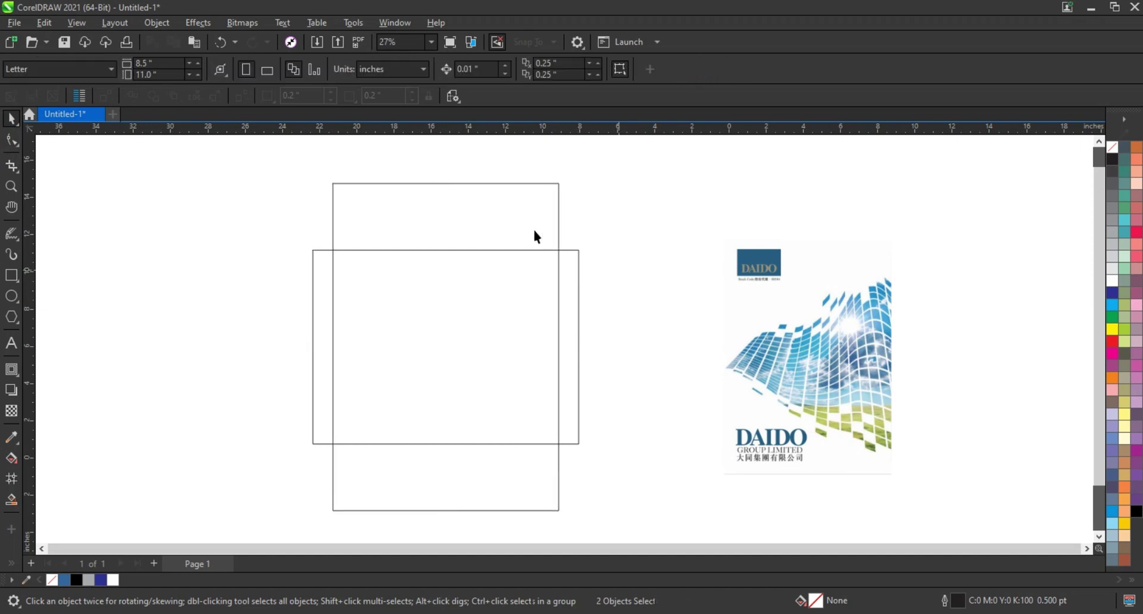
left_click(1112, 269)
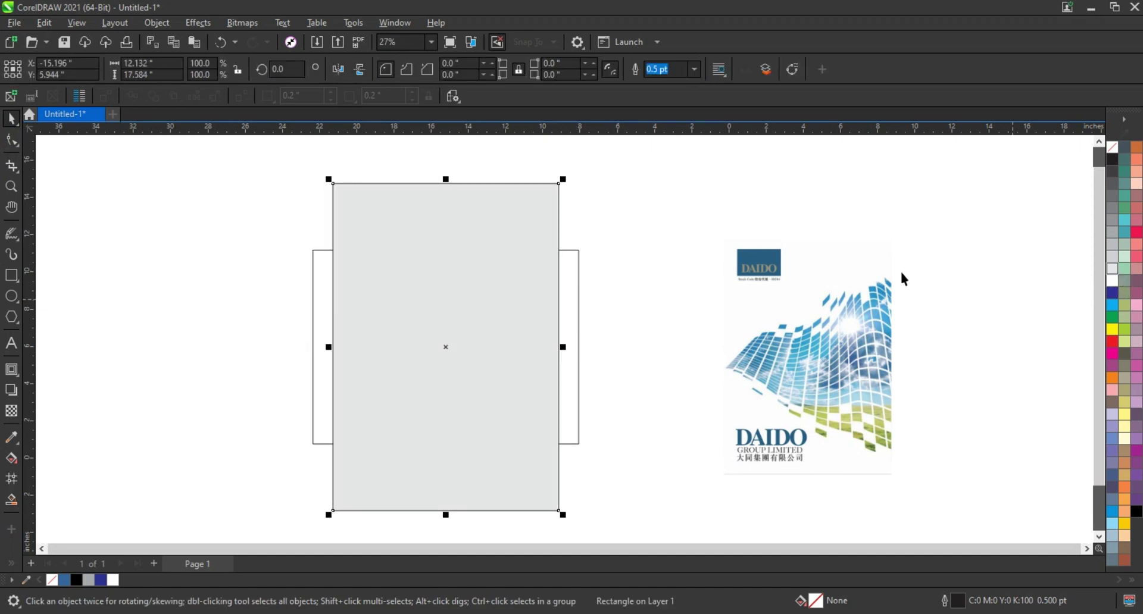
key("shift+Page_Down")
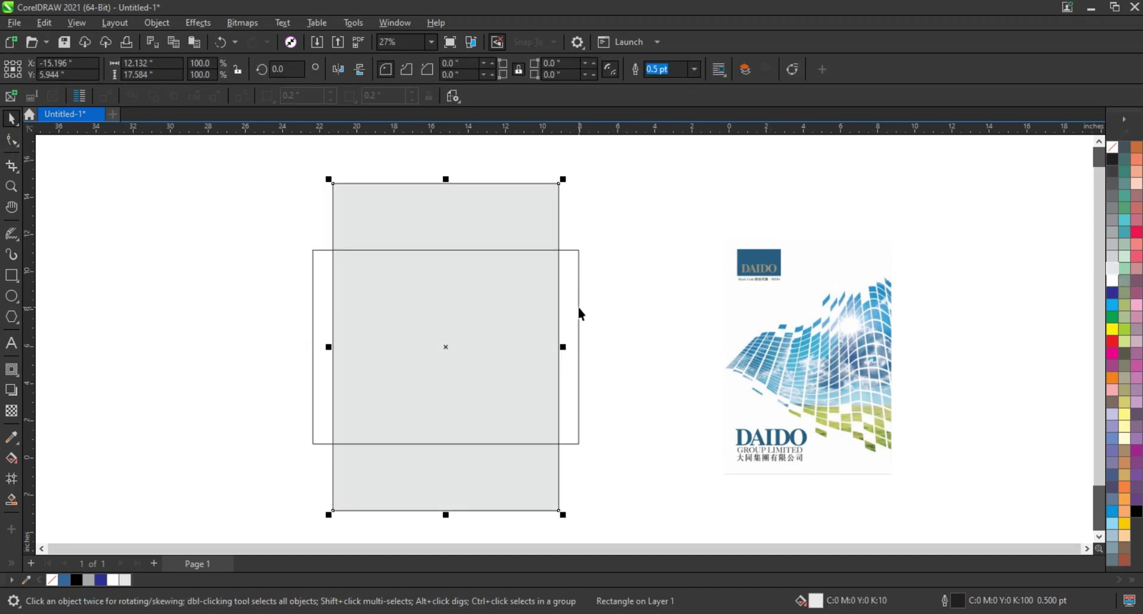
Fill the wide rectangle medium grey and stretch its height to 11.2 in
left_click(579, 314)
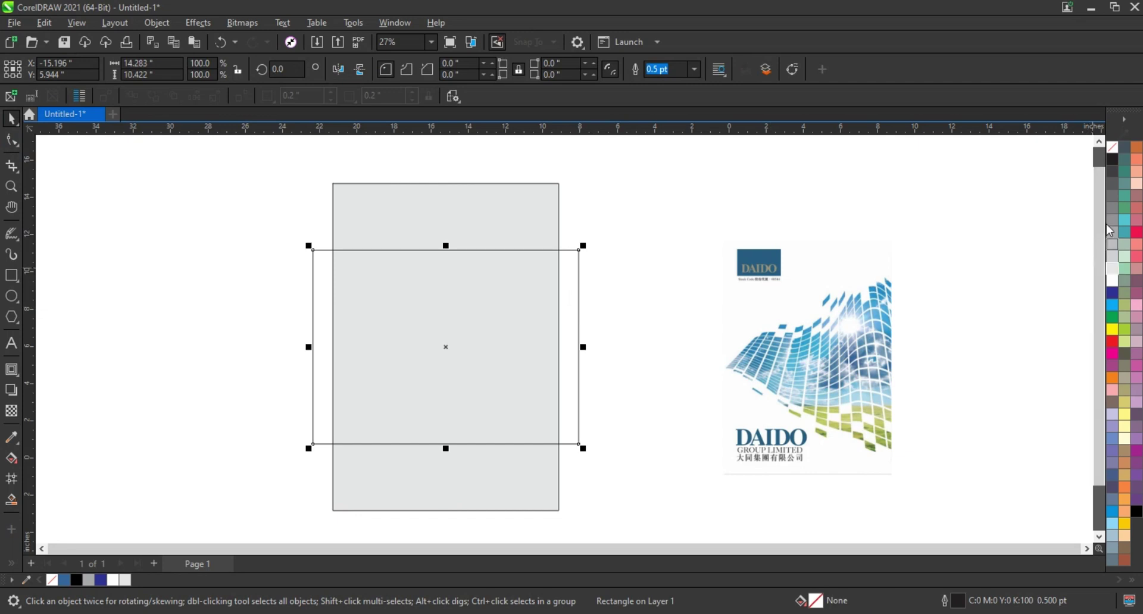
left_click(1112, 208)
left_click(519, 221, "shift")
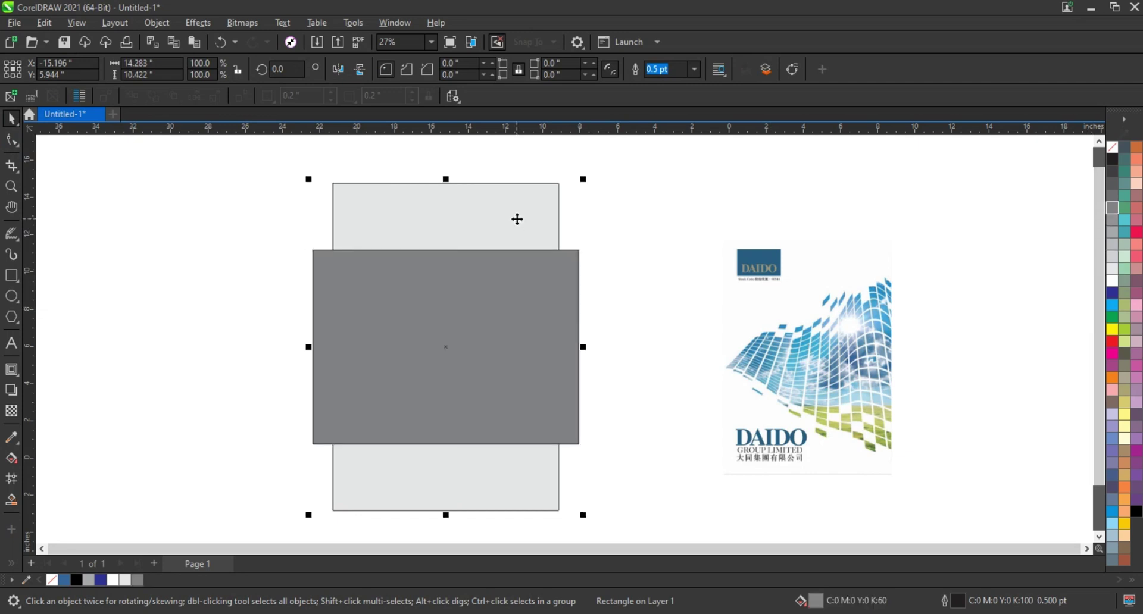
left_click(643, 289)
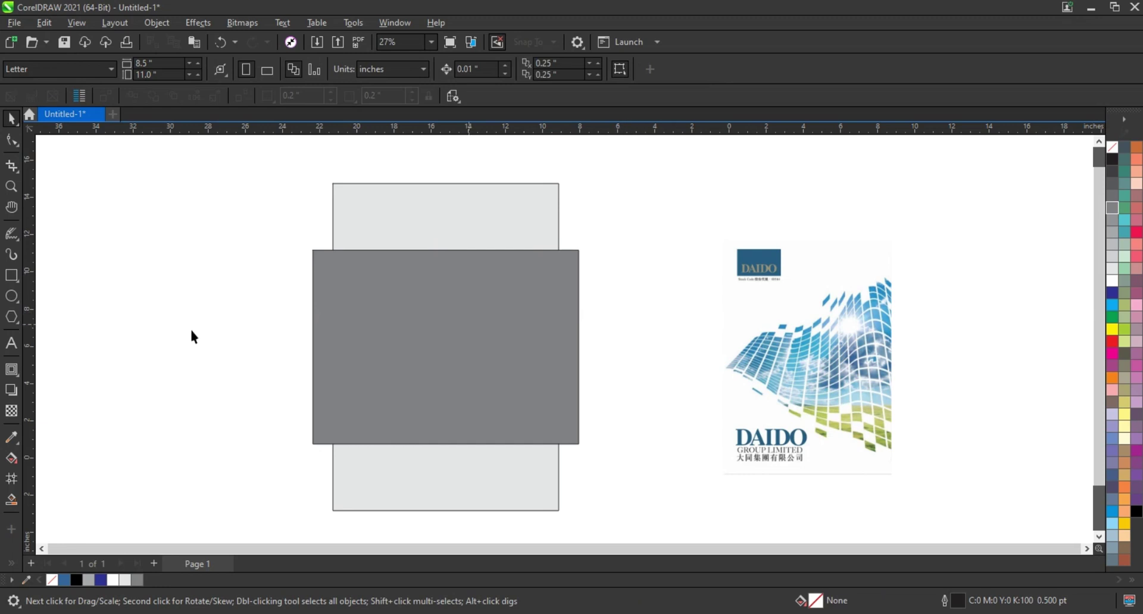
left_click(462, 433)
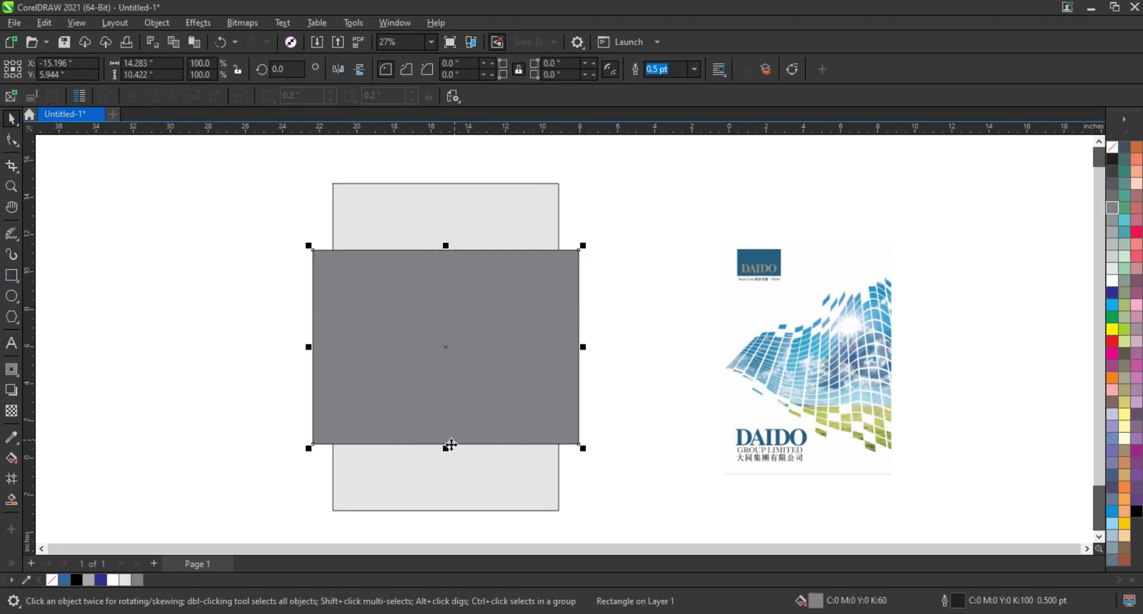
left_click_drag(446, 448, 443, 456)
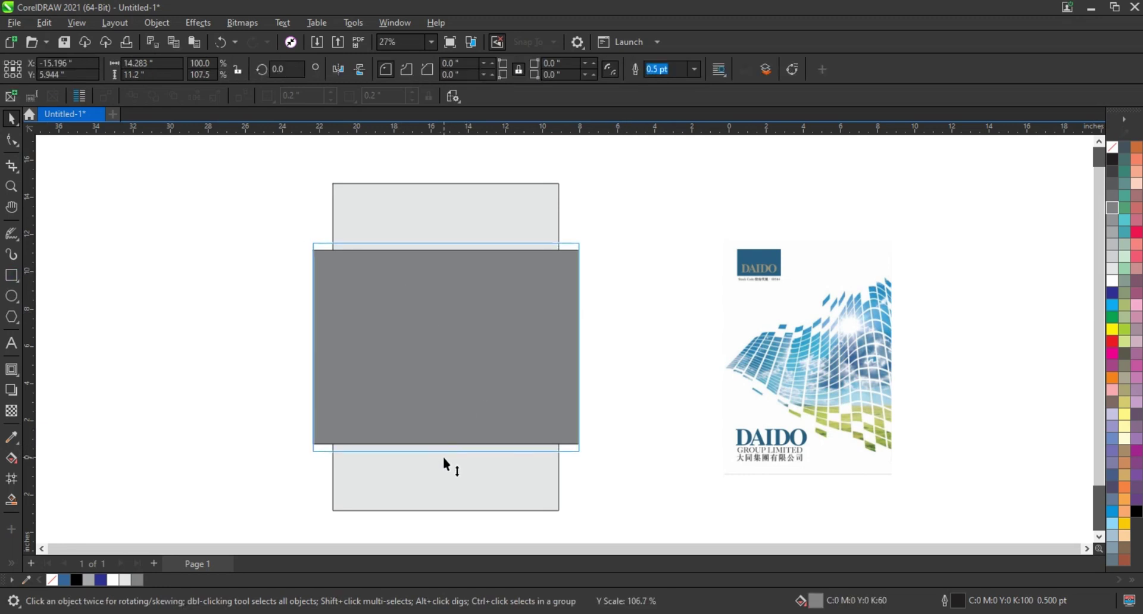
left_click(173, 304)
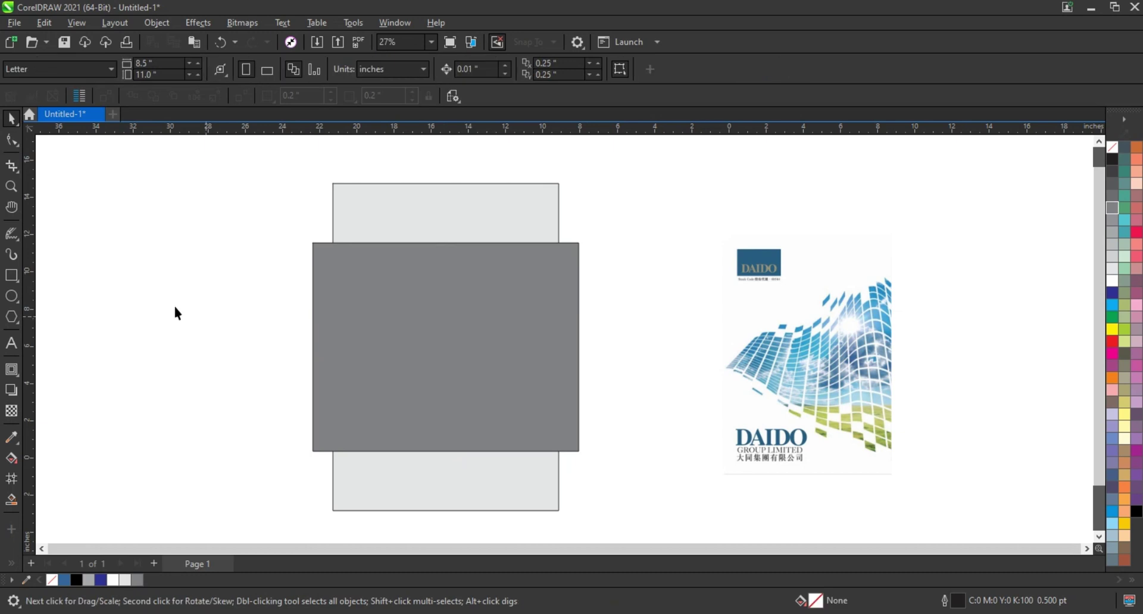
left_click(11, 186)
Draw a thin black bar across the top of the grey rectangle
left_click_drag(290, 211, 923, 493)
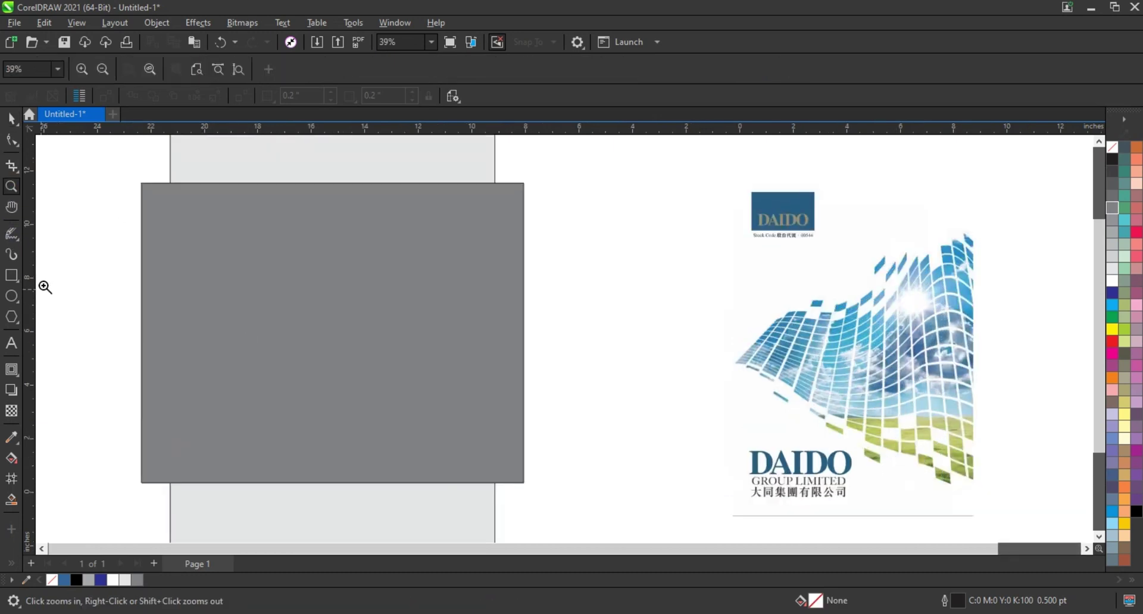
left_click(12, 275)
left_click_drag(129, 203, 563, 205)
key("space")
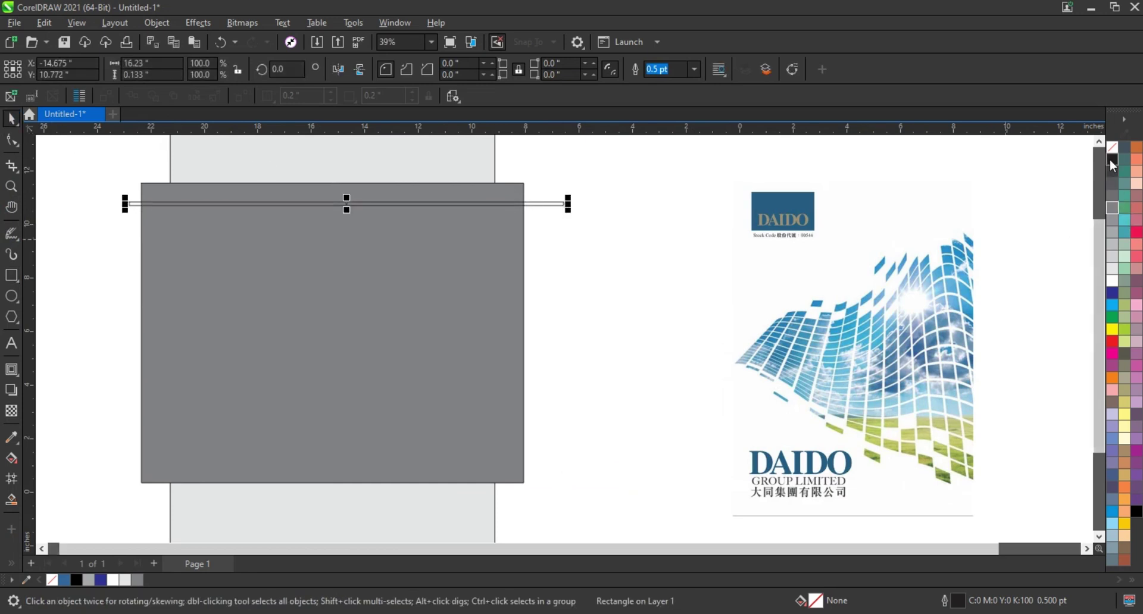
left_click(1112, 161)
left_click(490, 247, "shift")
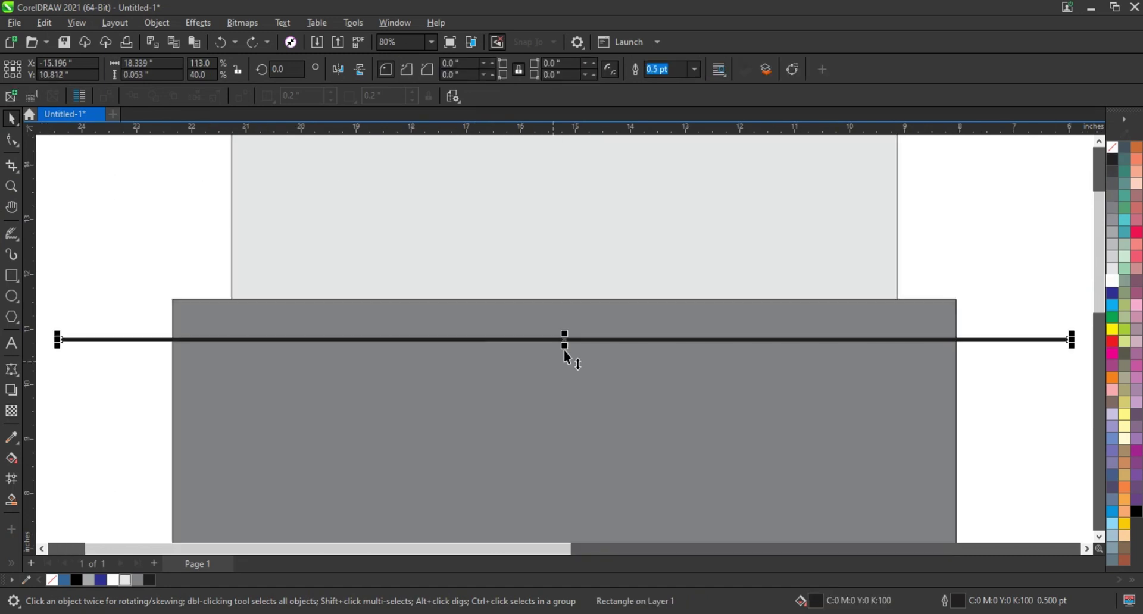
left_click_drag(563, 350, 567, 391)
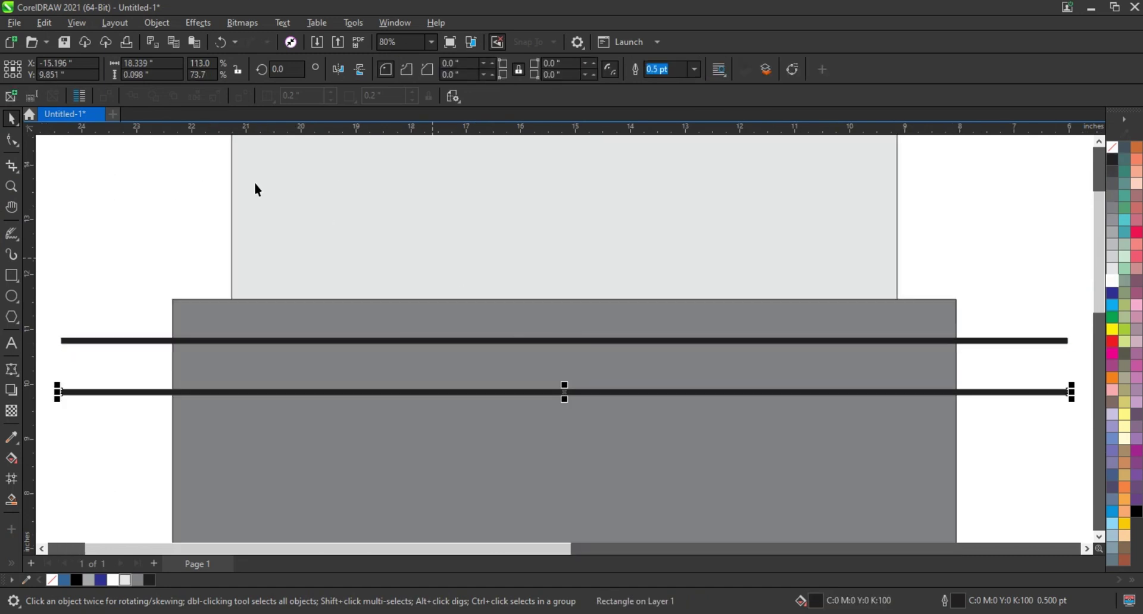
key("F4")
Repeat the bar into eleven evenly spaced lines, group them and centre them on the rectangle
key("ctrl+r")
key("ctrl+r")
key("ctrl+r")
key("ctrl+r")
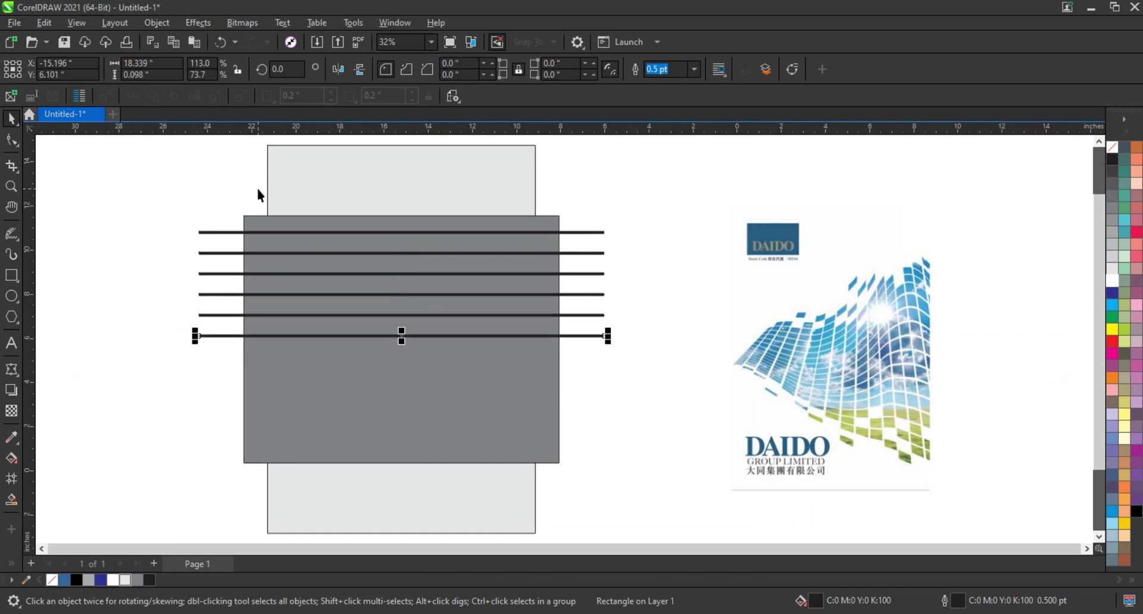
key("ctrl+r")
key("ctrl+r")
key("ctrl+r")
key("ctrl+r")
key("ctrl+r")
left_click_drag(169, 224, 655, 452)
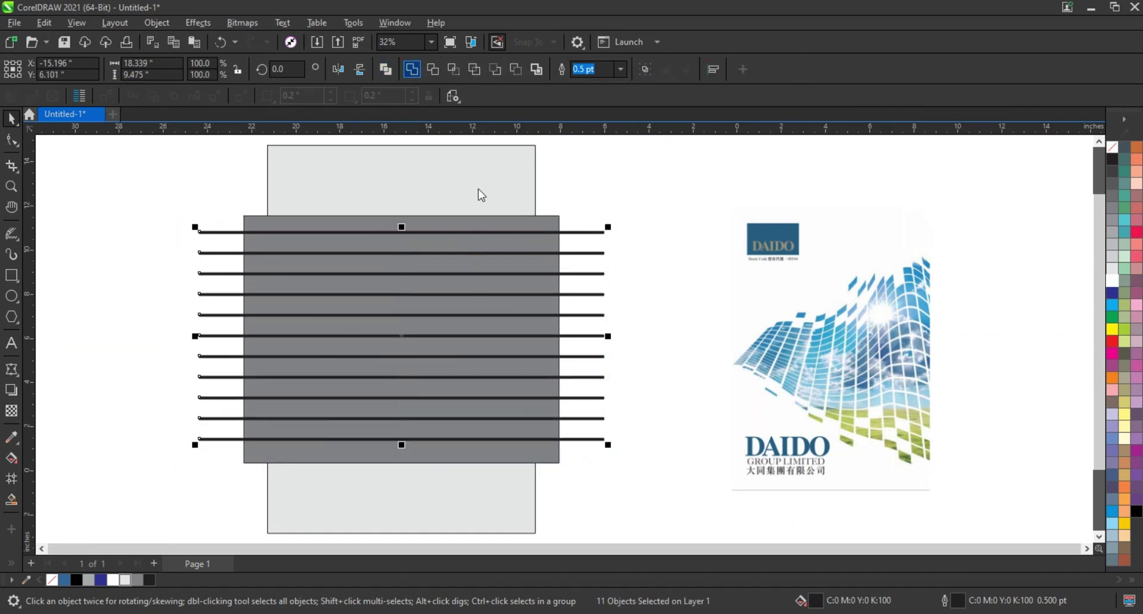
key("ctrl+g")
left_click(483, 220, "shift")
key("e")
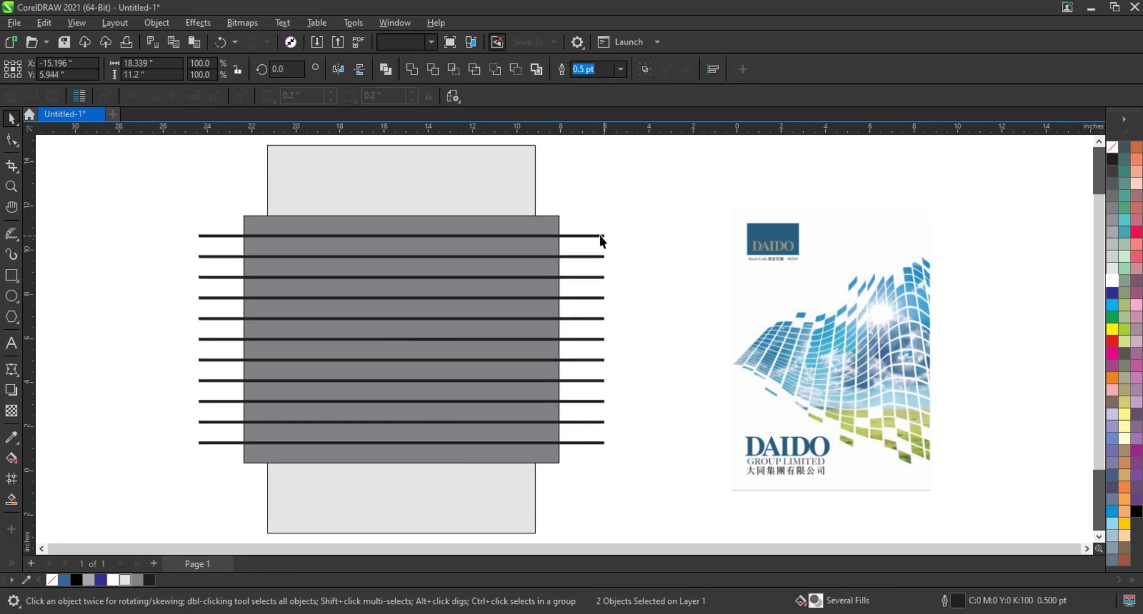
left_click(601, 236)
Add a vertical copy of the lines, stretch it across the rectangle, then delete the lines, leaving cut tiles
left_click_drag(607, 232, 430, 410)
key("Escape")
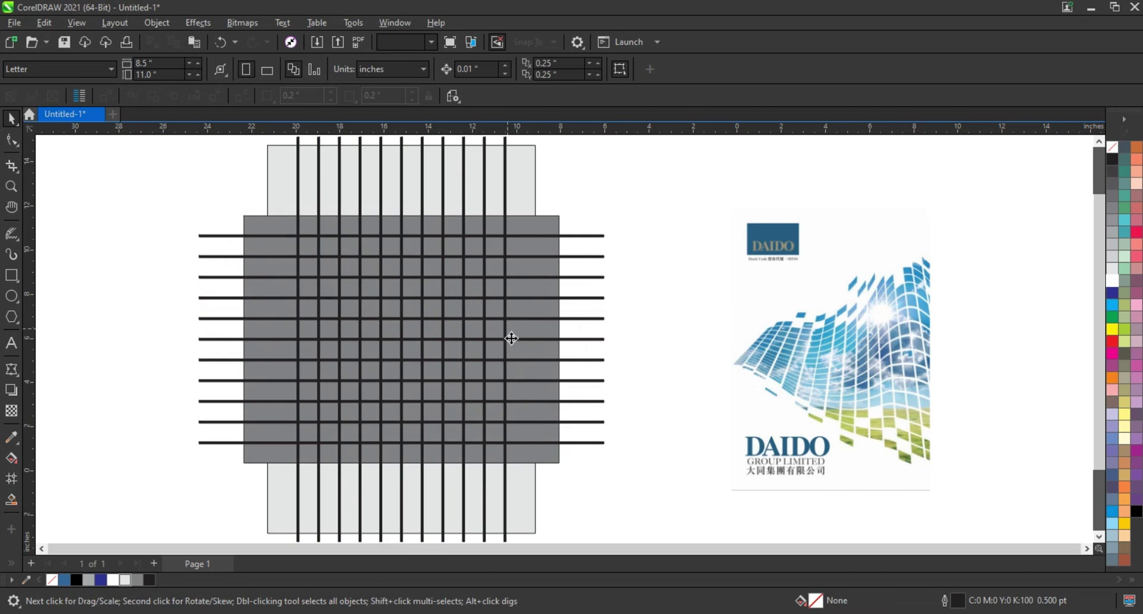
left_click(511, 338)
left_click_drag(511, 339, 534, 340)
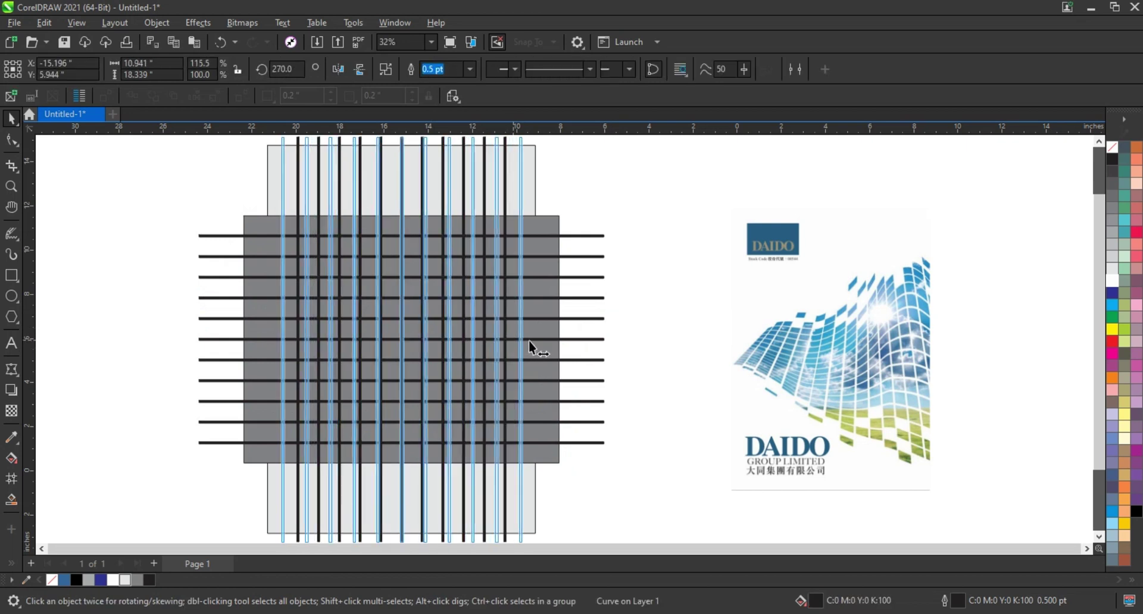
left_click(594, 236, "shift")
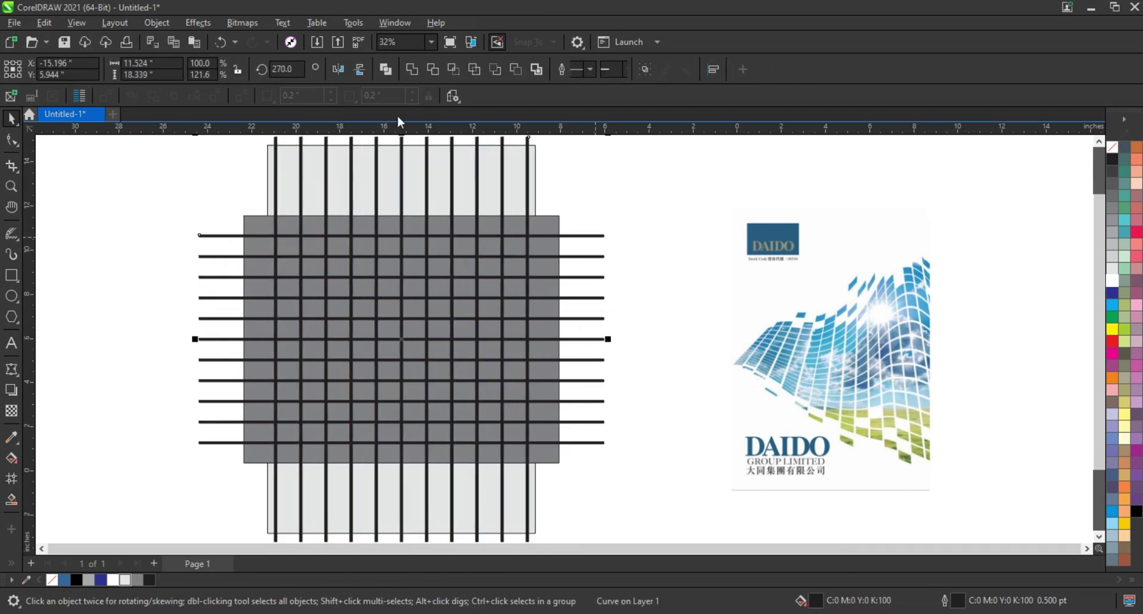
left_click(411, 70)
key("ctrl+z")
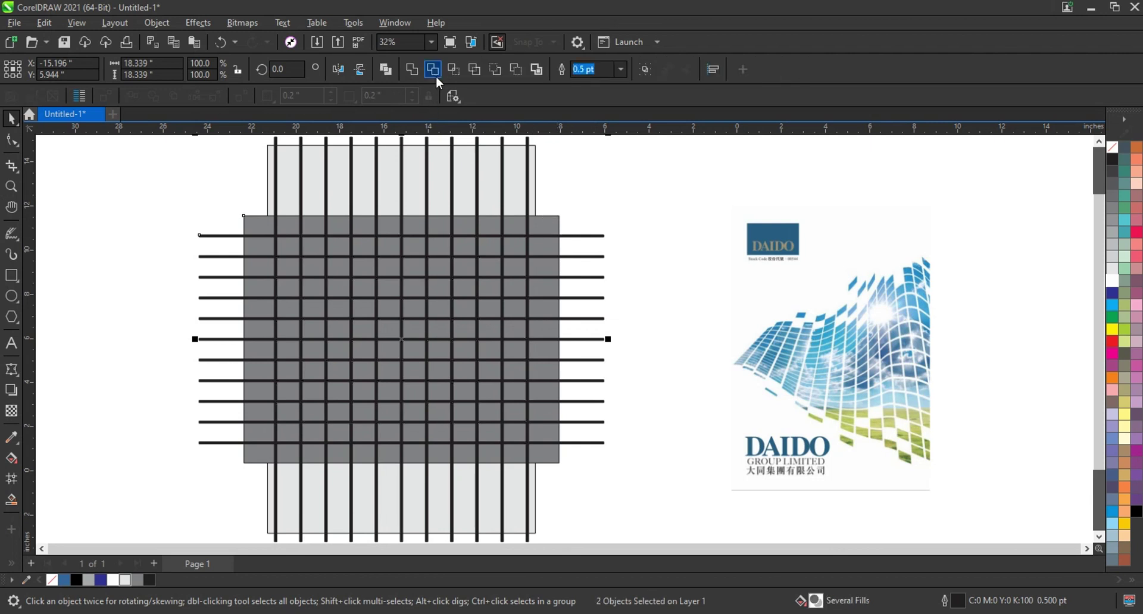
key("Delete")
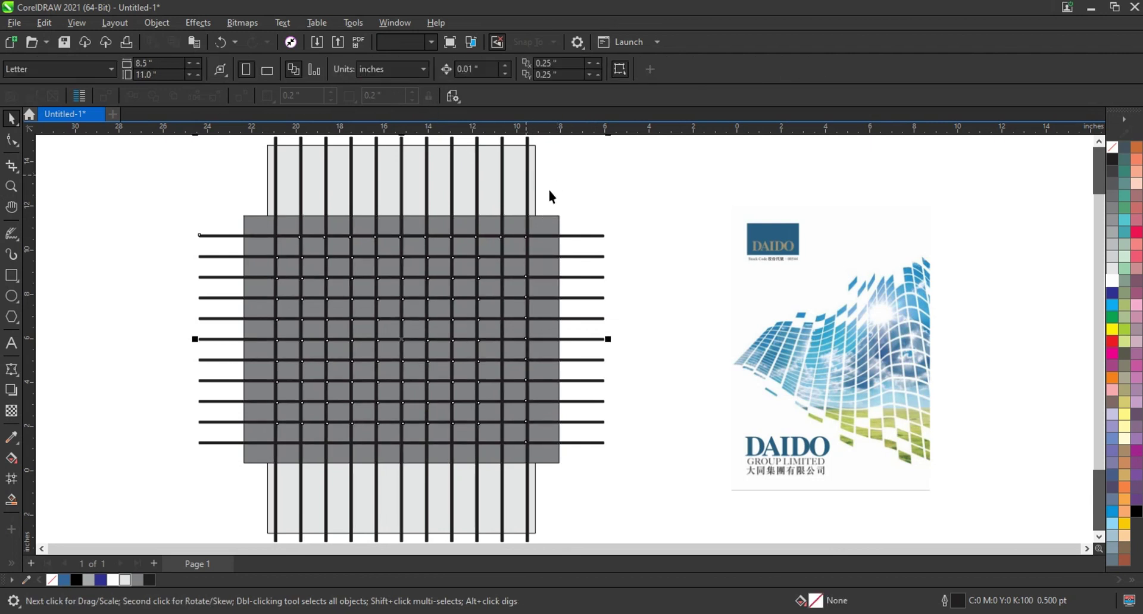
Fill the background rectangle white and remove the tile grid's outline
left_click(551, 221)
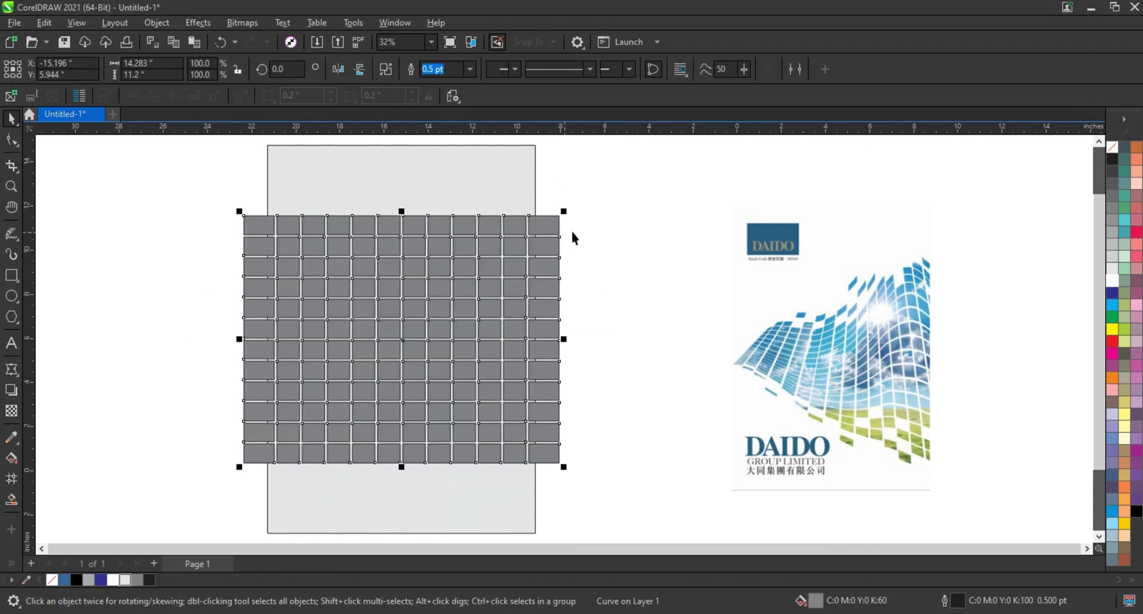
left_click(471, 196)
left_click(1112, 281)
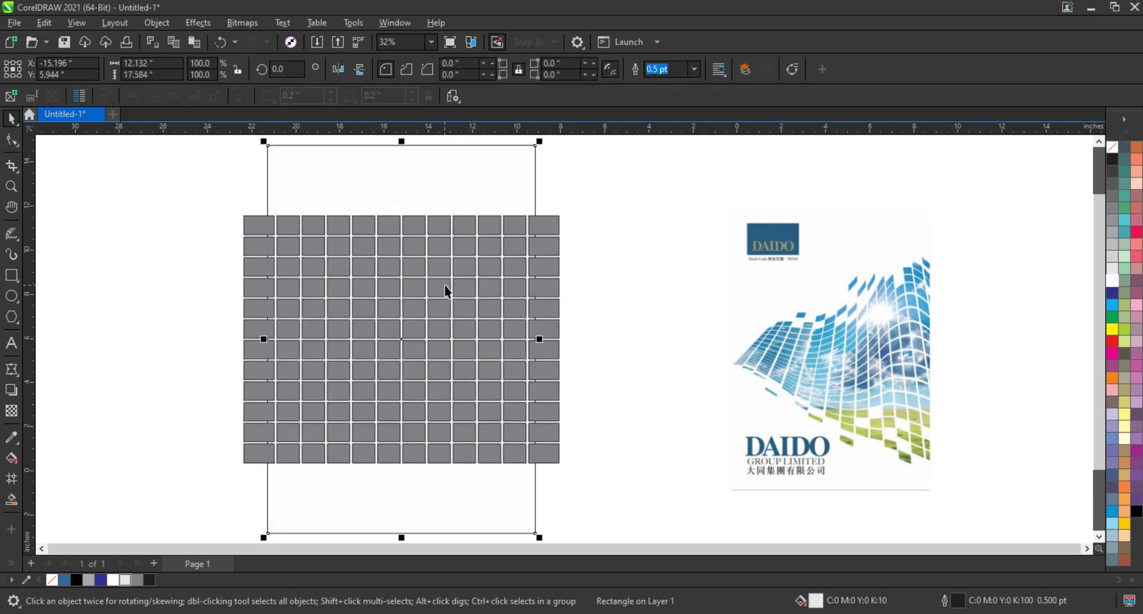
left_click(468, 288)
right_click(1116, 149)
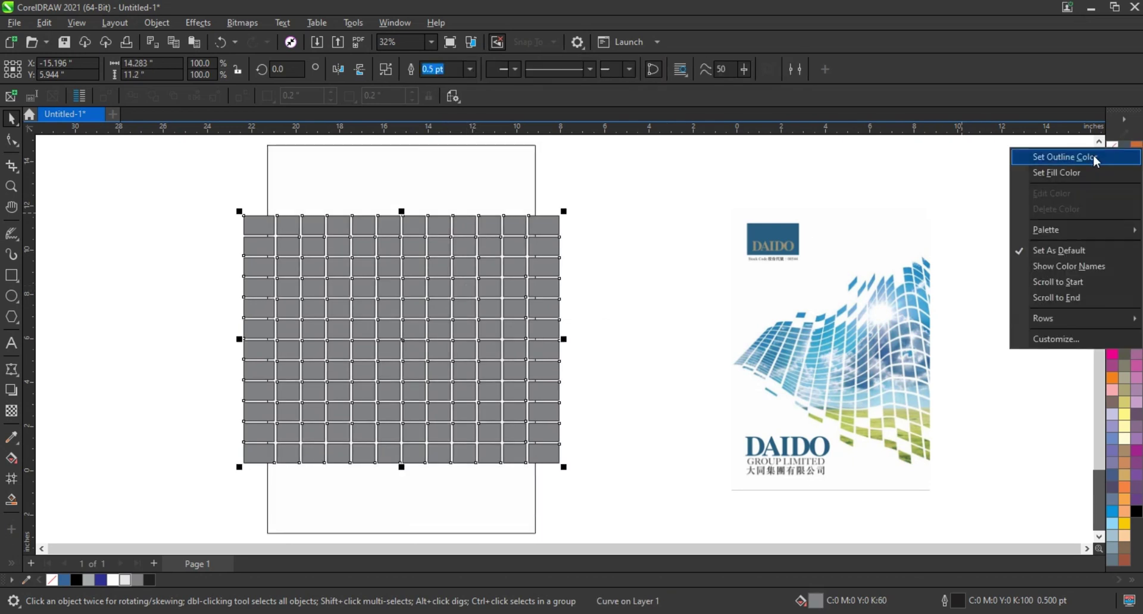
key("Return")
left_click(587, 315)
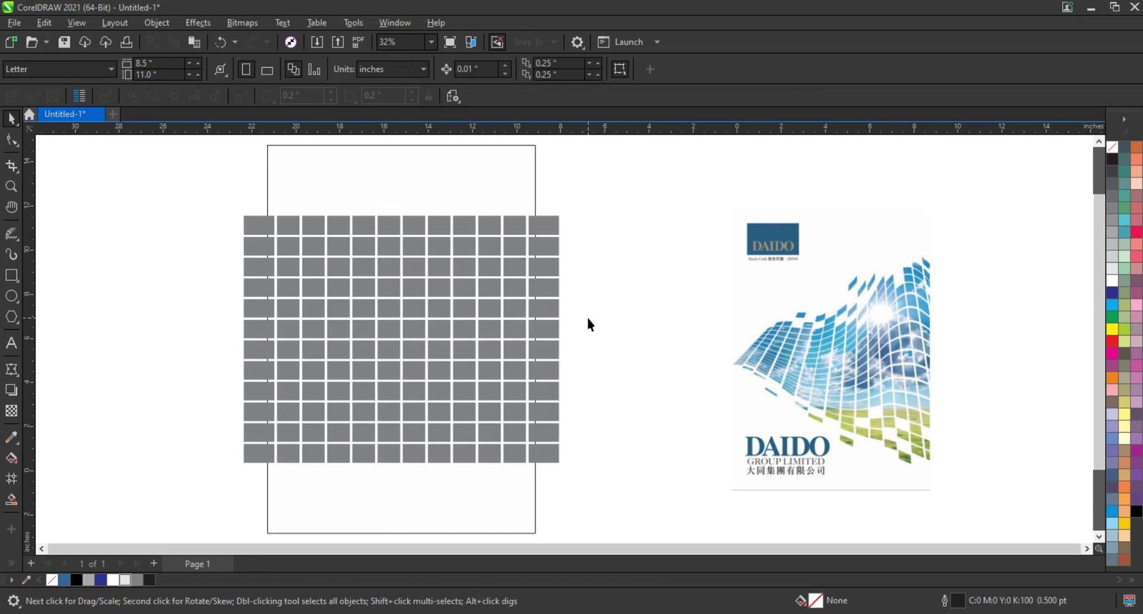
Apply an envelope to the tile grid, pushing the top-right corner out and bottom-right corner in
left_click(551, 315)
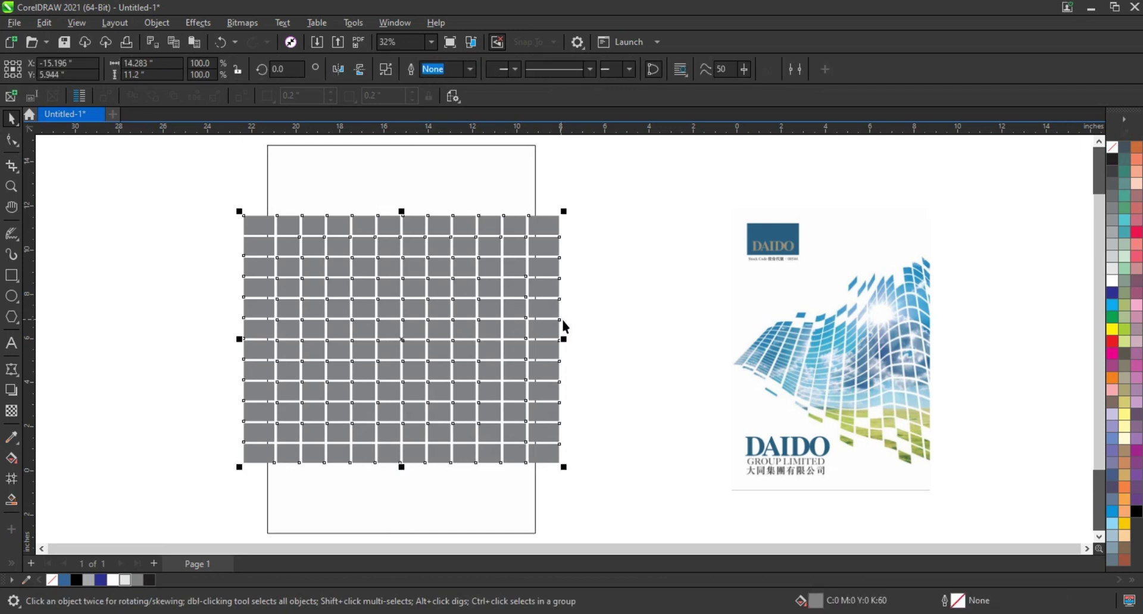
left_click(12, 370)
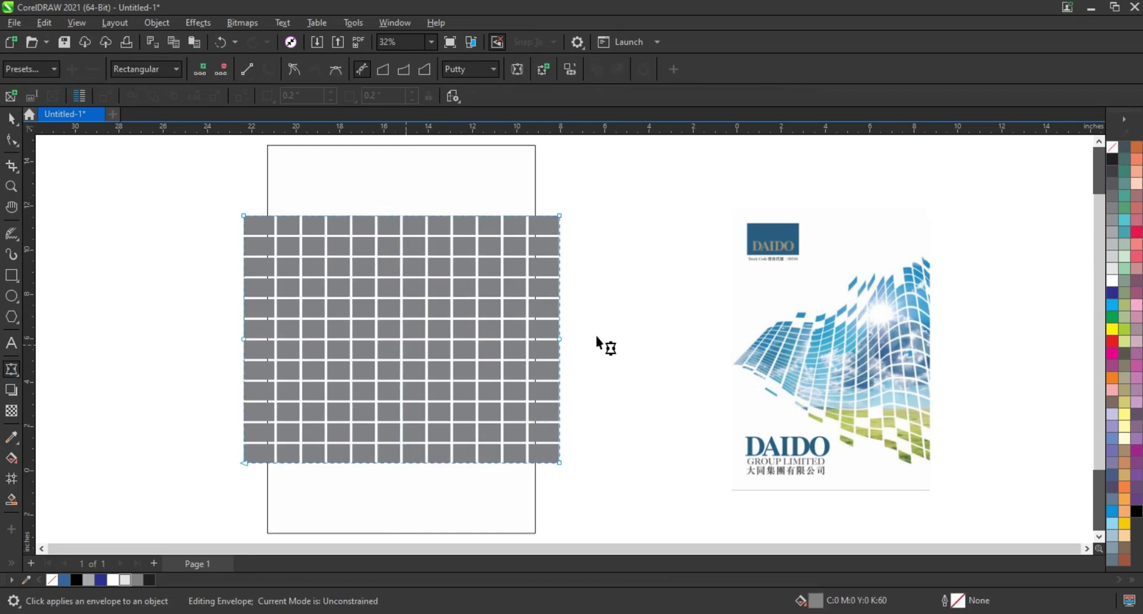
left_click_drag(248, 353, 244, 353)
left_click(191, 213)
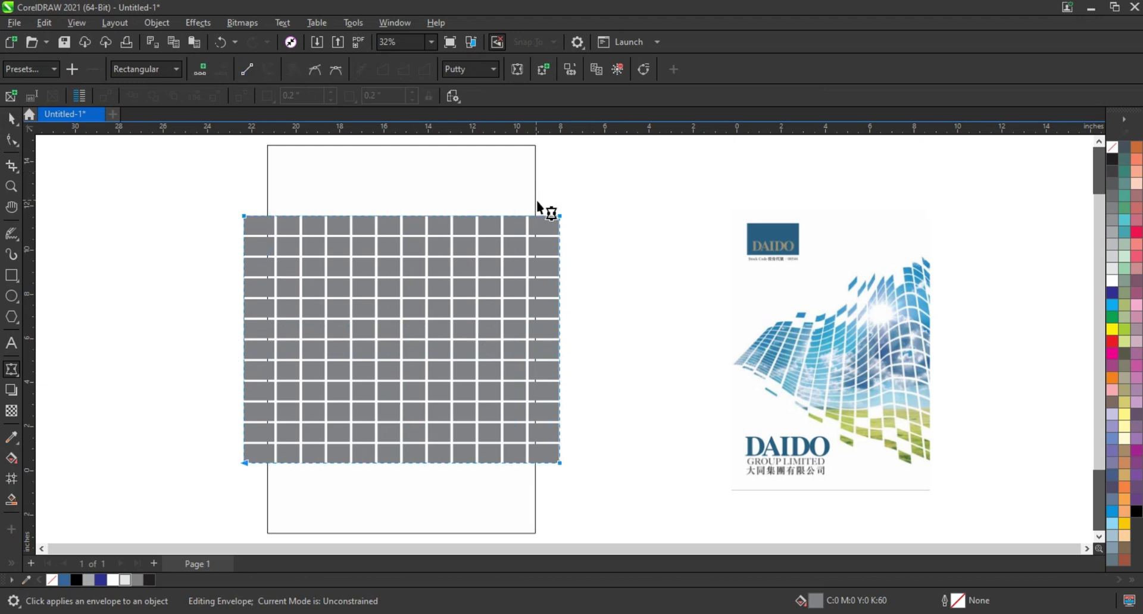
left_click_drag(561, 217, 579, 217)
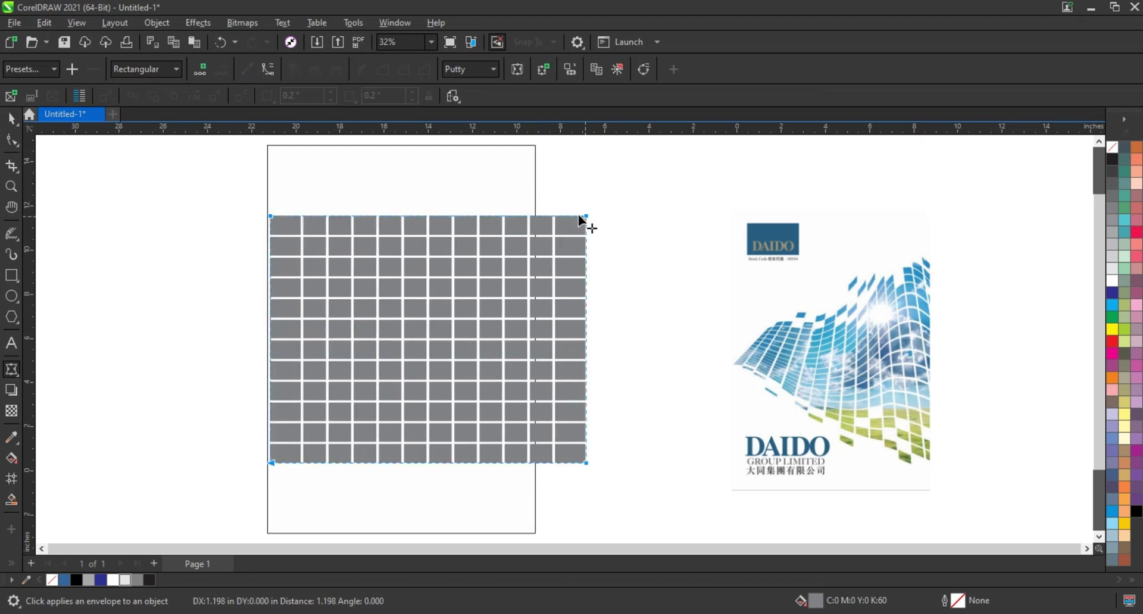
key("ctrl+z")
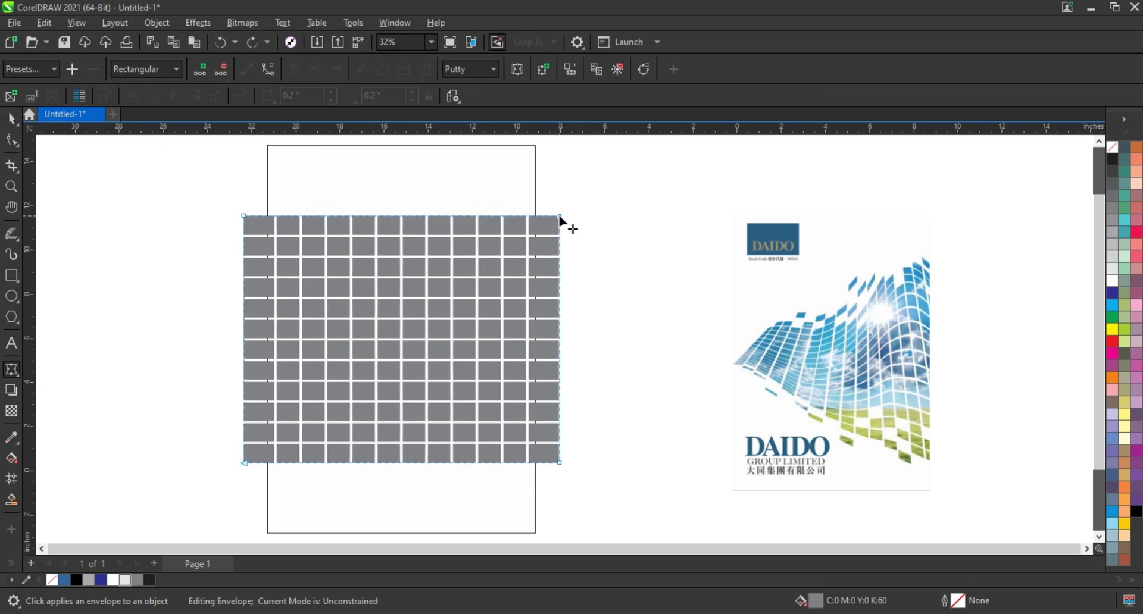
left_click_drag(560, 216, 581, 216)
left_click_drag(562, 458, 539, 465)
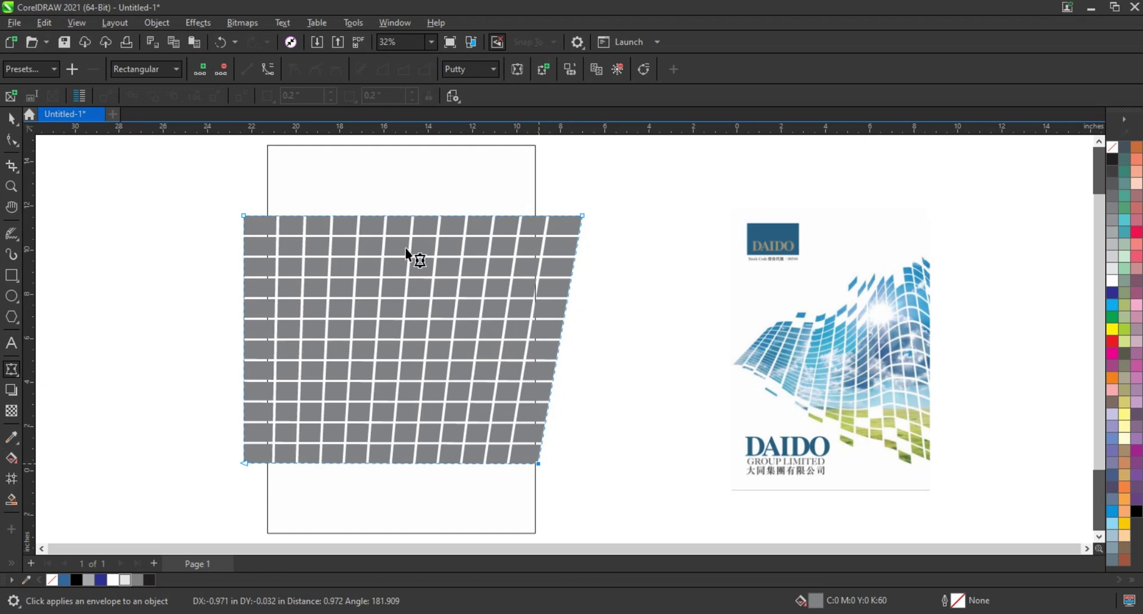
Add and shift nodes along the envelope's top edge and place one on the bottom edge
left_click(385, 216)
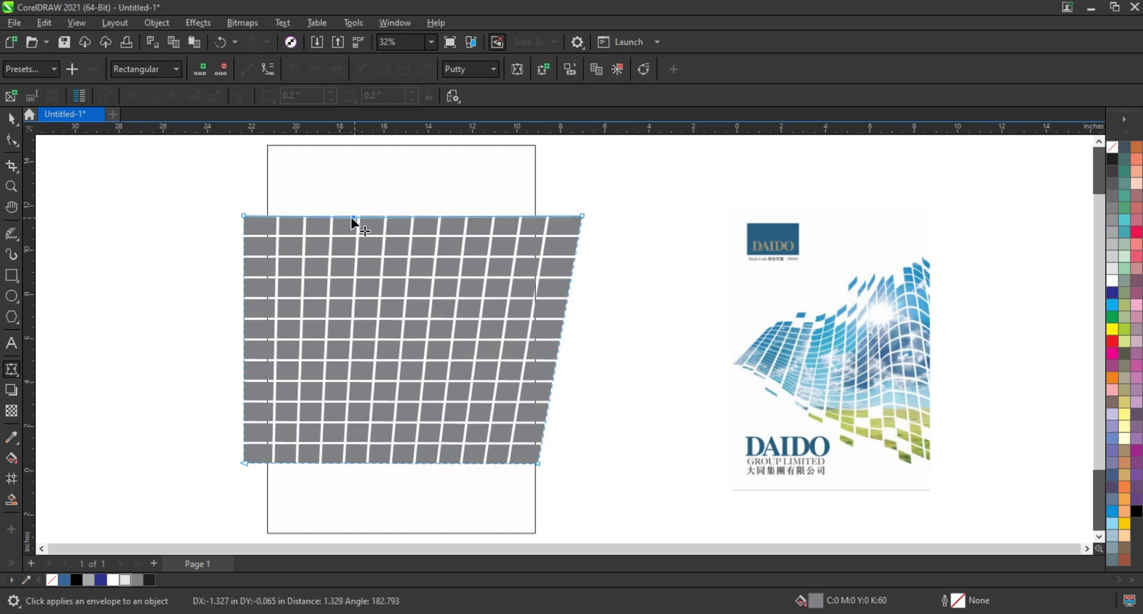
left_click_drag(386, 216, 351, 218)
left_click(463, 218)
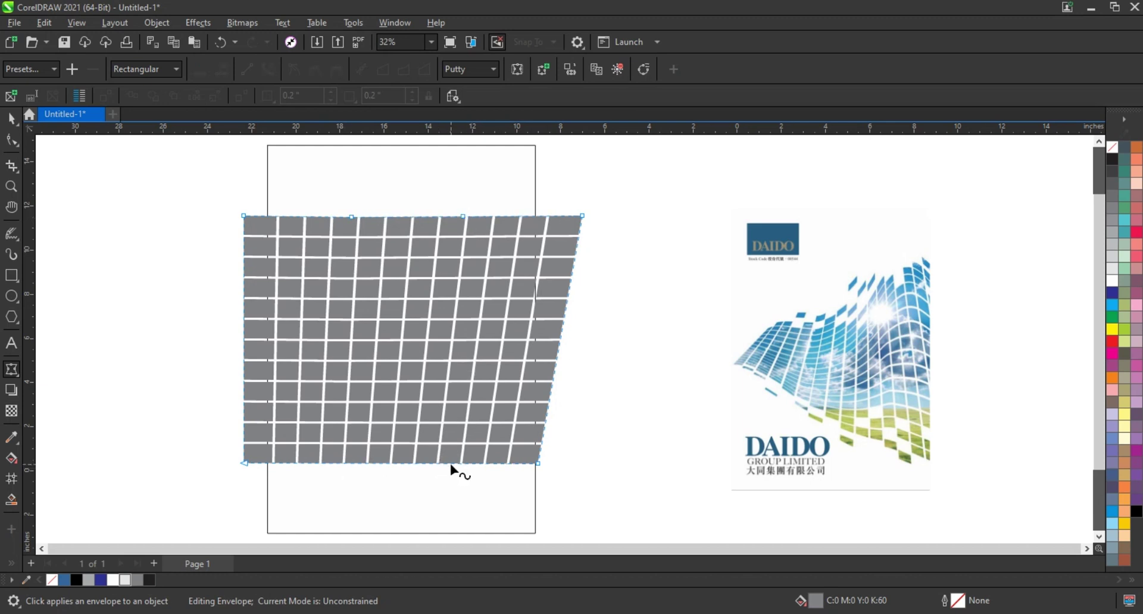
left_click(451, 465)
Add a second bottom node and raise the bottom-edge nodes to bend the grid's lower edge
left_click(333, 465)
left_click_drag(193, 443, 452, 486)
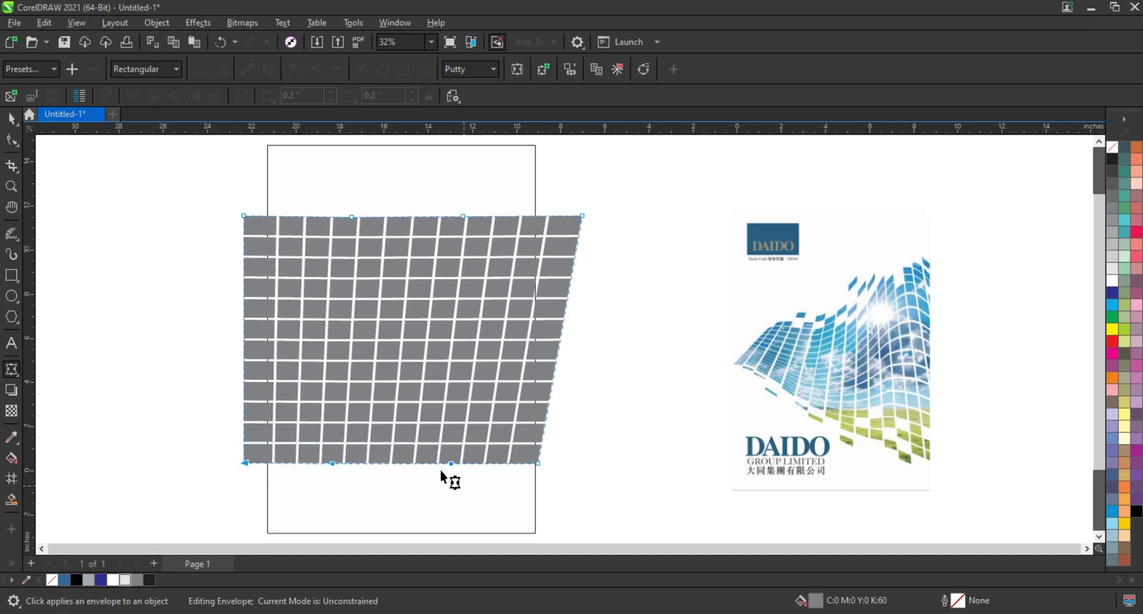
left_click_drag(245, 468, 248, 421)
left_click_drag(214, 201, 600, 478)
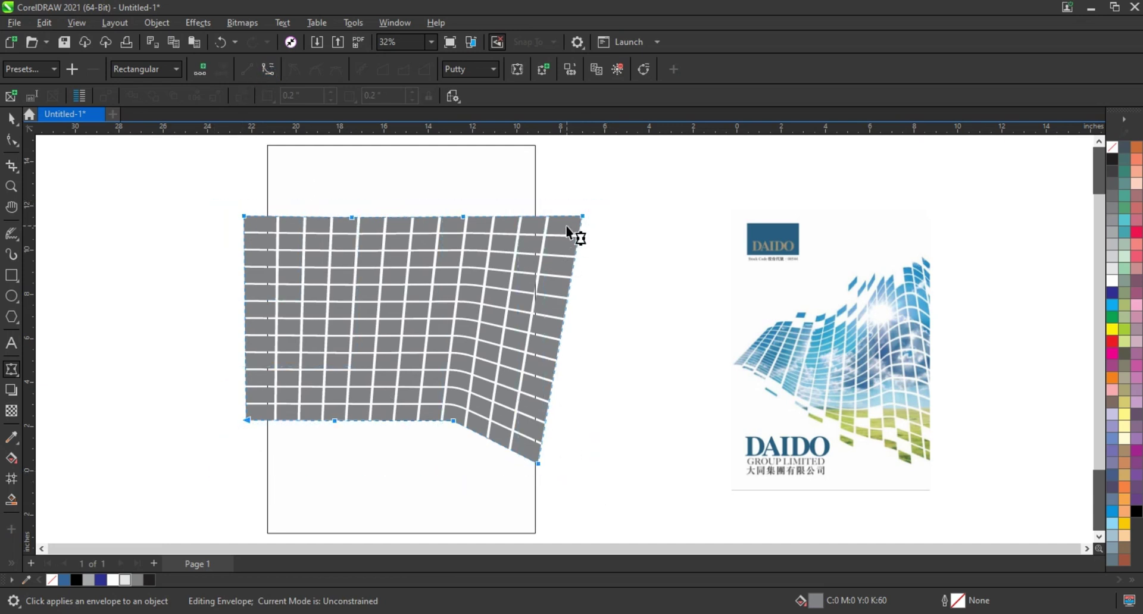
Roll the top edge into up-and-down waves and curve the lower-right edge into an S
left_click_drag(506, 218, 505, 186)
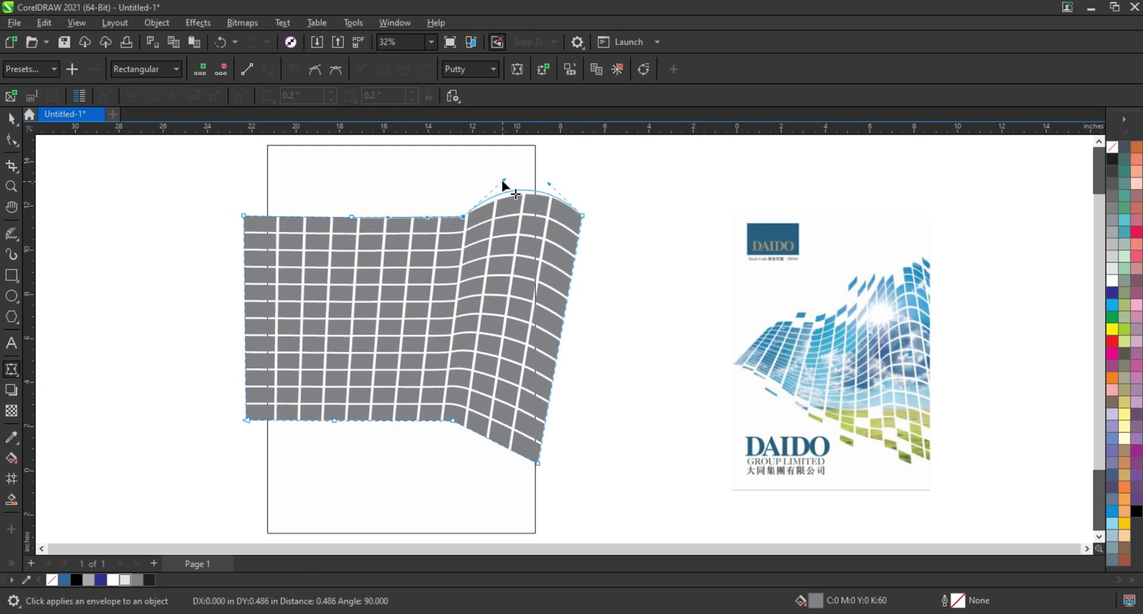
mouse_move(385, 218)
left_mouse_down()
mouse_move(385, 241)
mouse_move(429, 243)
left_mouse_up()
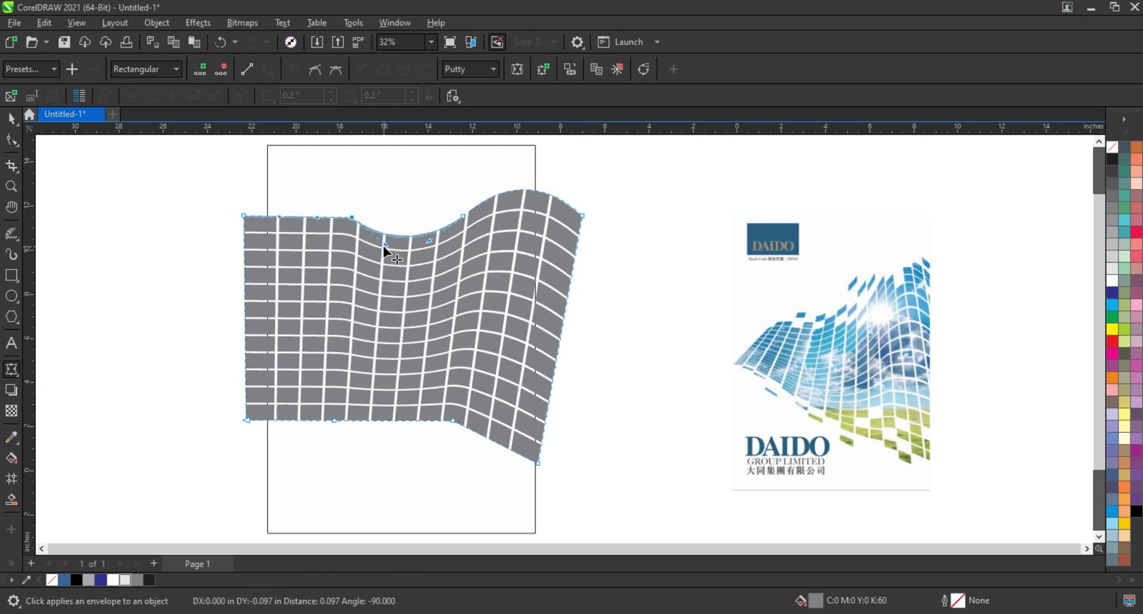
left_click_drag(314, 212, 312, 185)
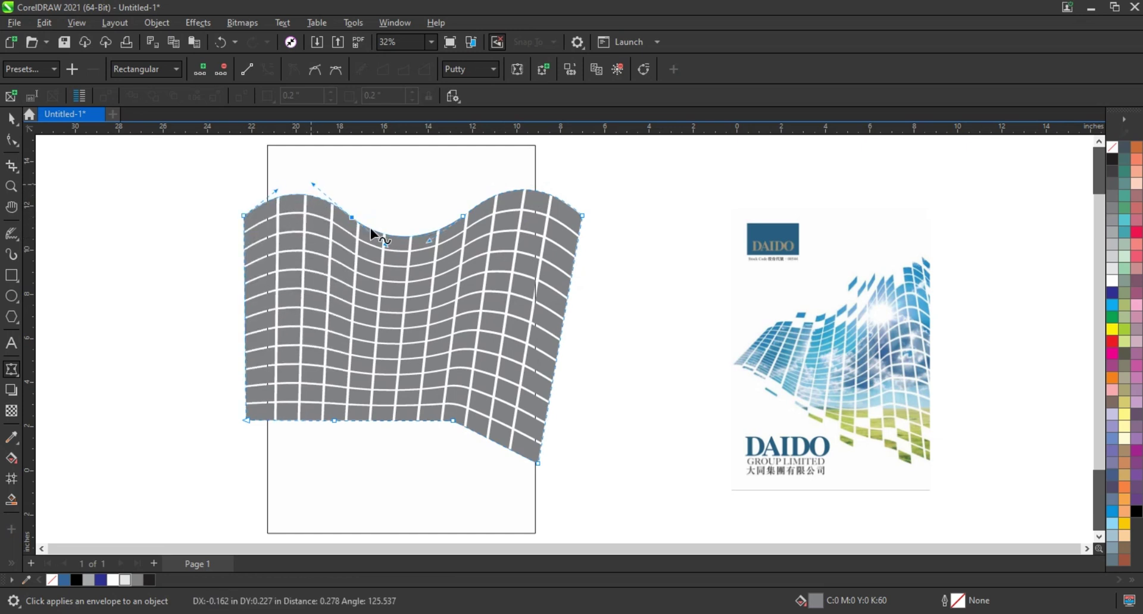
left_click(433, 244)
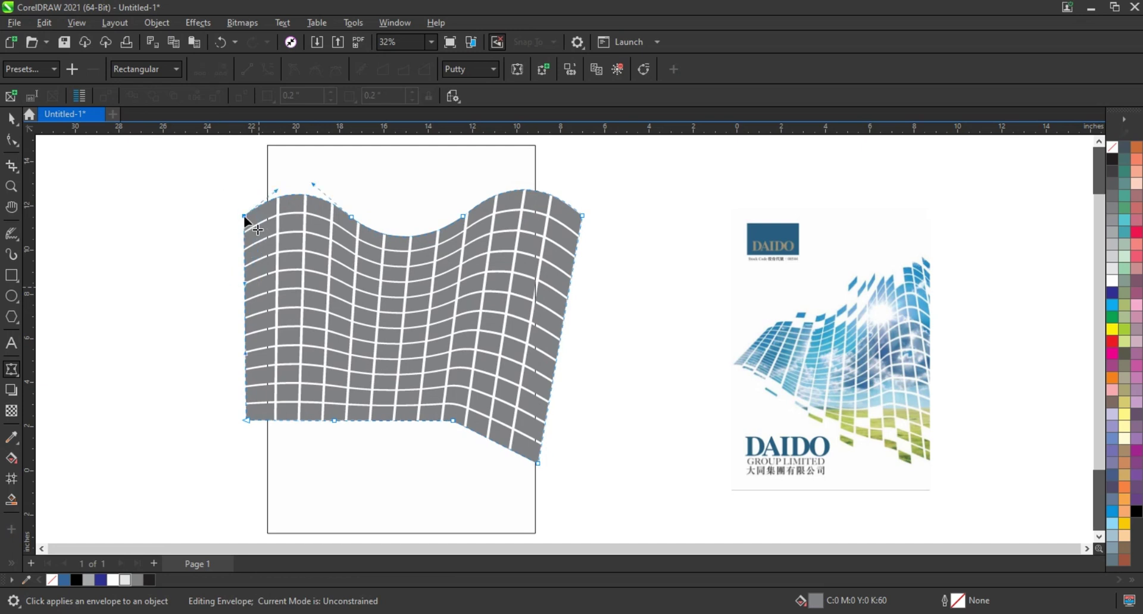
left_click_drag(244, 216, 245, 225)
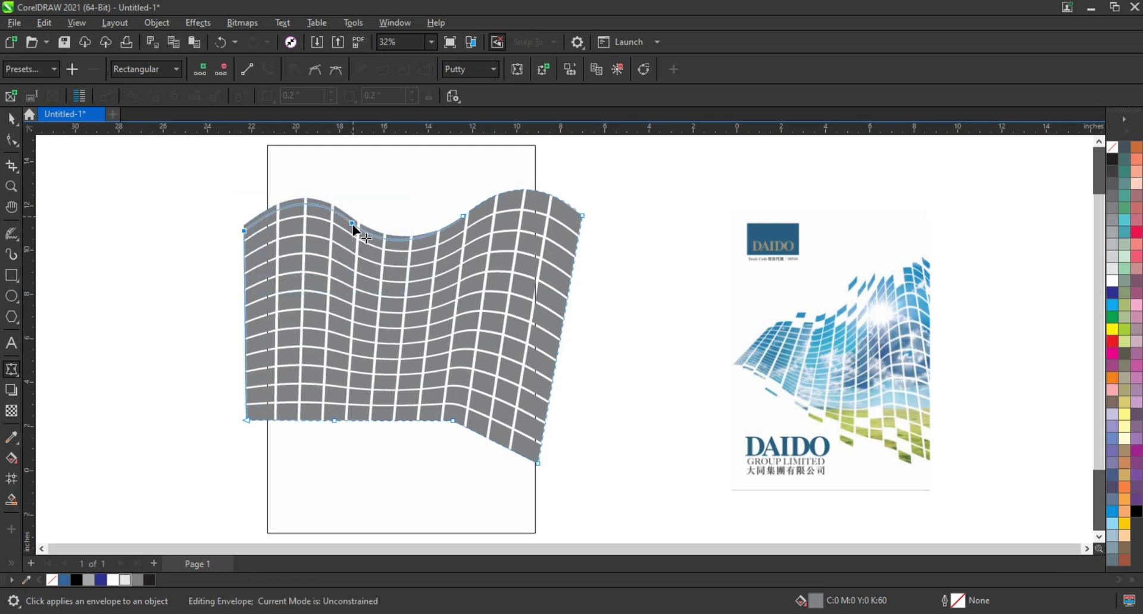
left_click_drag(355, 220, 358, 234)
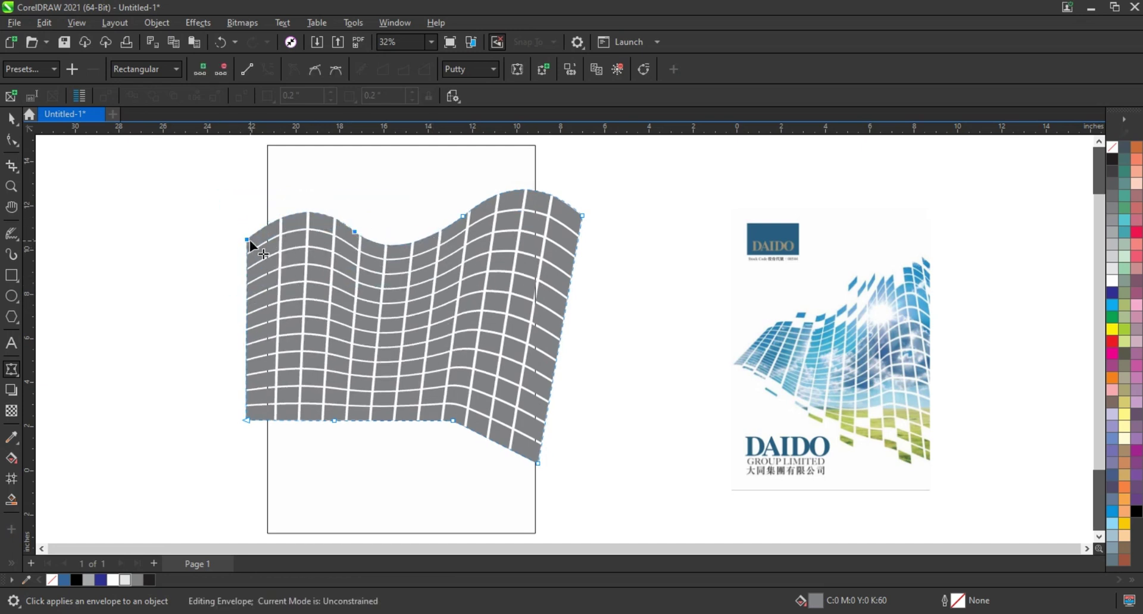
left_click_drag(247, 239, 254, 240)
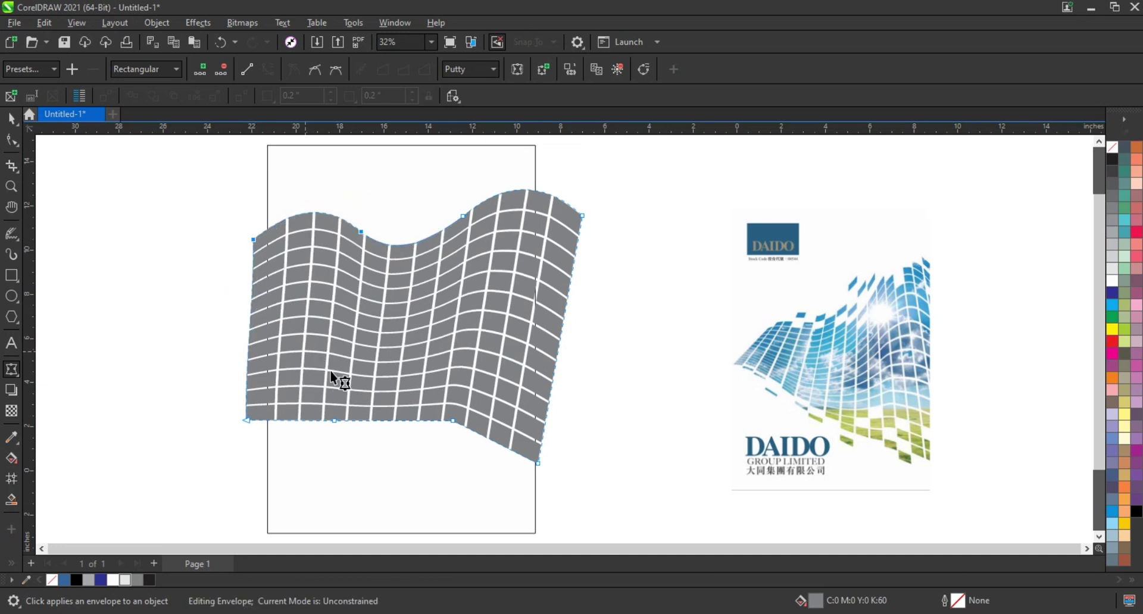
mouse_move(494, 448)
left_mouse_down()
mouse_move(492, 463)
mouse_move(408, 384)
left_mouse_up()
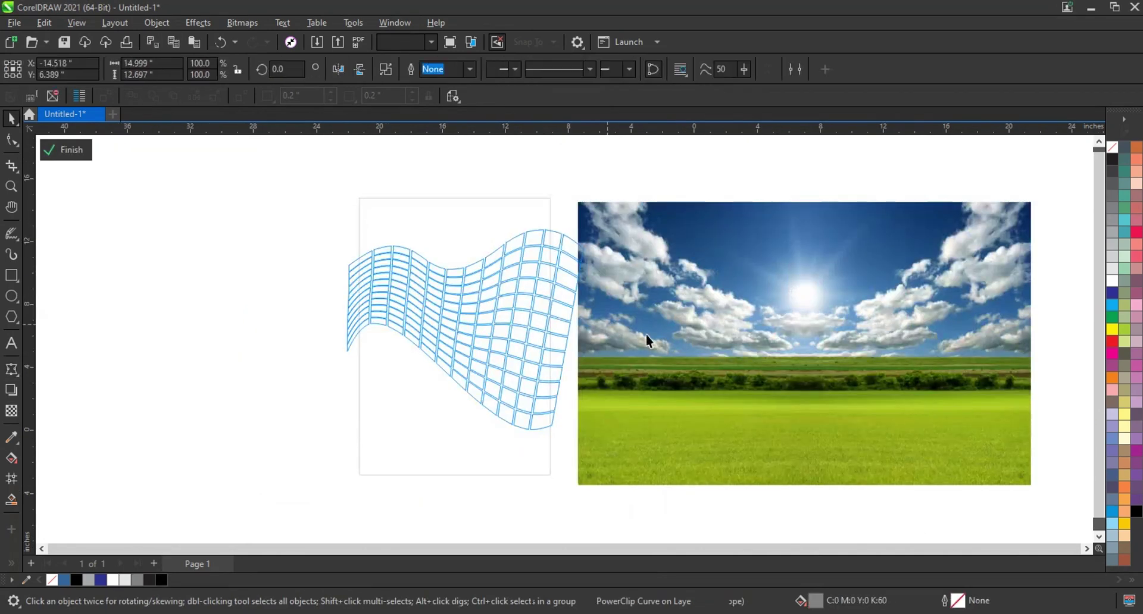
Move the sky-and-grass photo behind the mesh, scale it to about 84% and narrow it to fit, then finish
left_click_drag(647, 340, 392, 326)
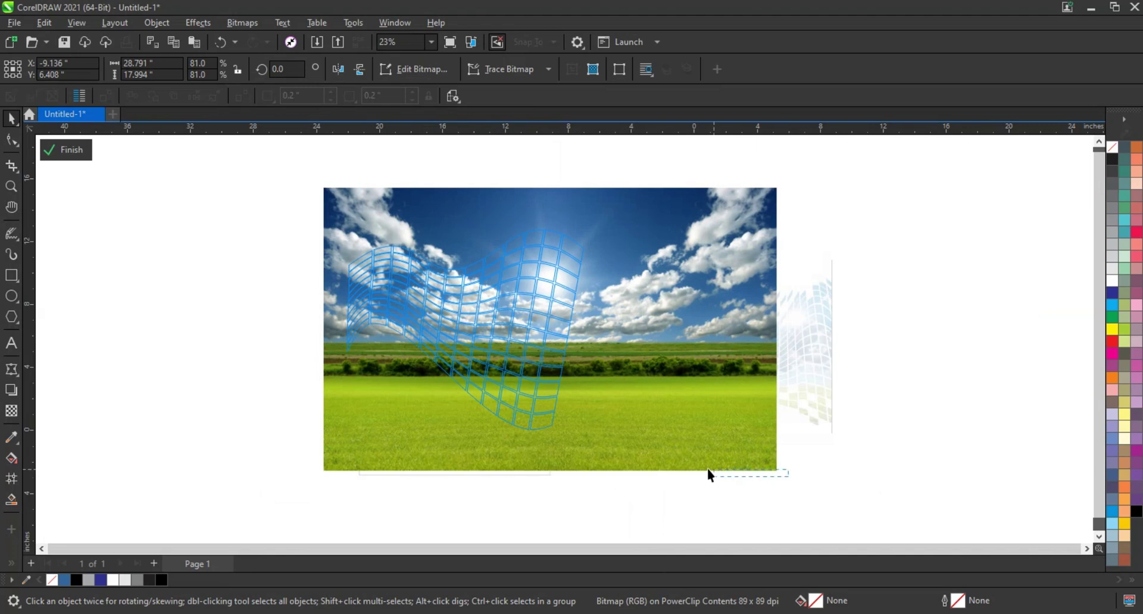
left_click_drag(777, 478, 623, 410)
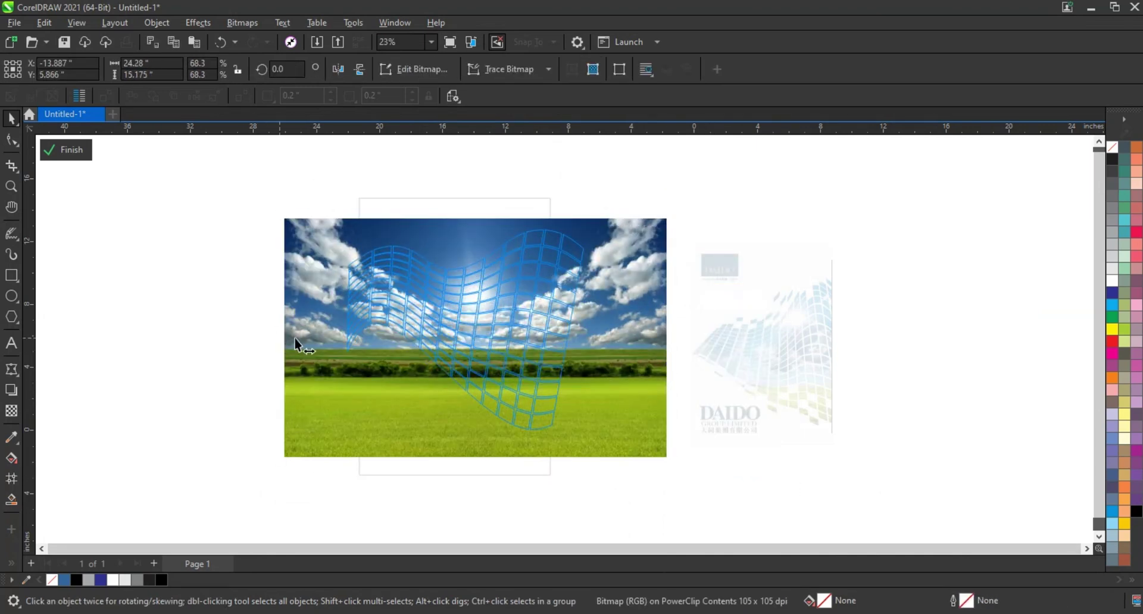
left_click_drag(296, 344, 324, 344)
mouse_move(667, 337)
left_mouse_down()
mouse_move(621, 339)
mouse_move(608, 357)
left_mouse_up()
left_click(608, 358)
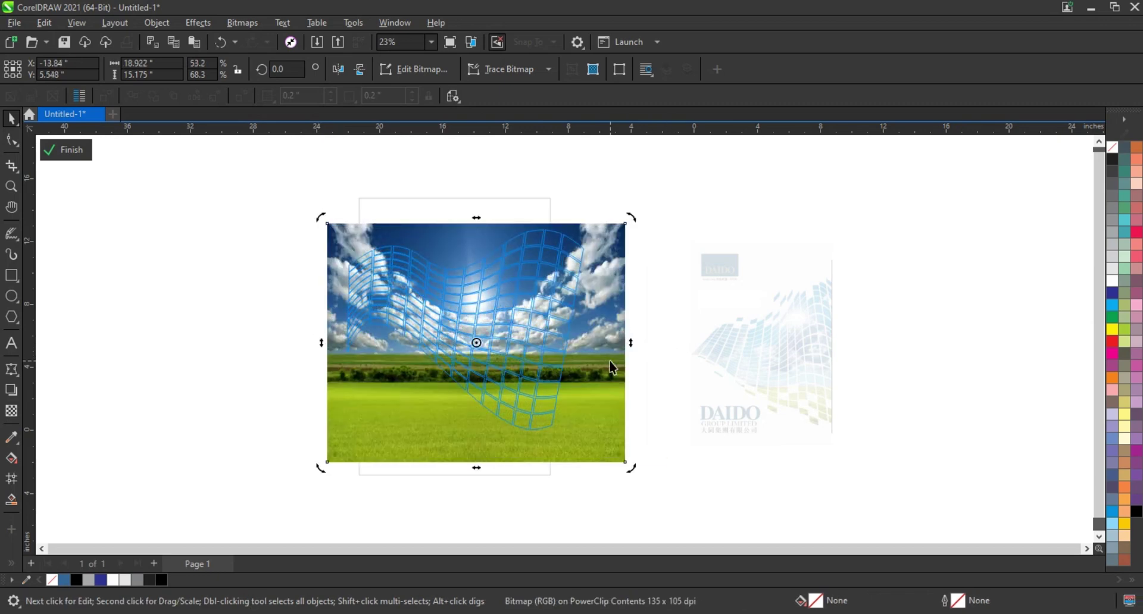
left_click(643, 356)
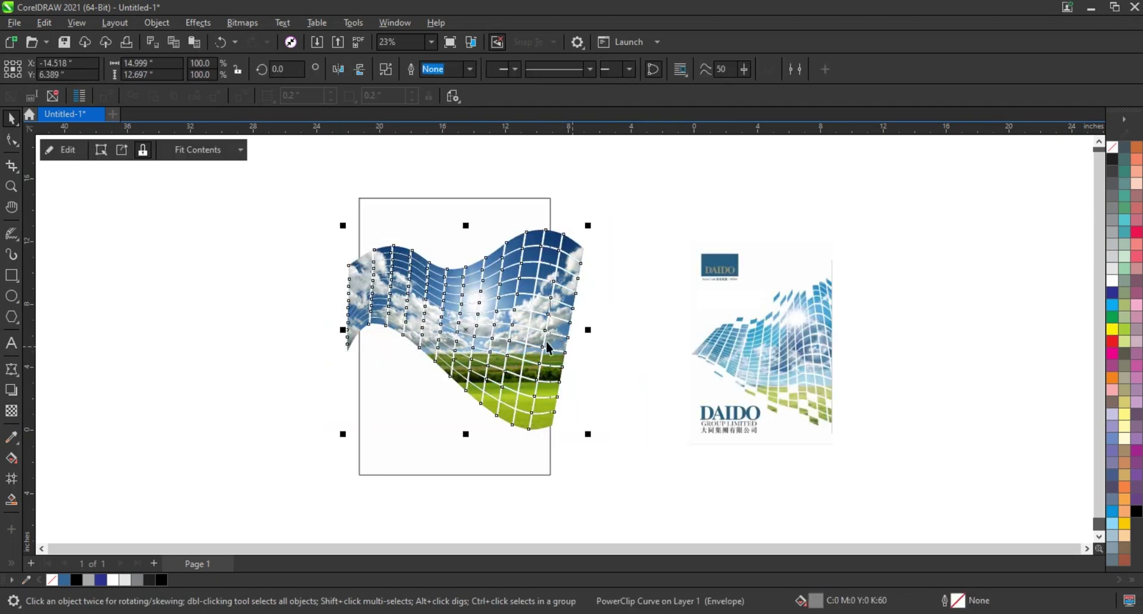
Zoom in and ungroup the photo-filled wave into separate tiles
left_click(10, 187)
key("F4")
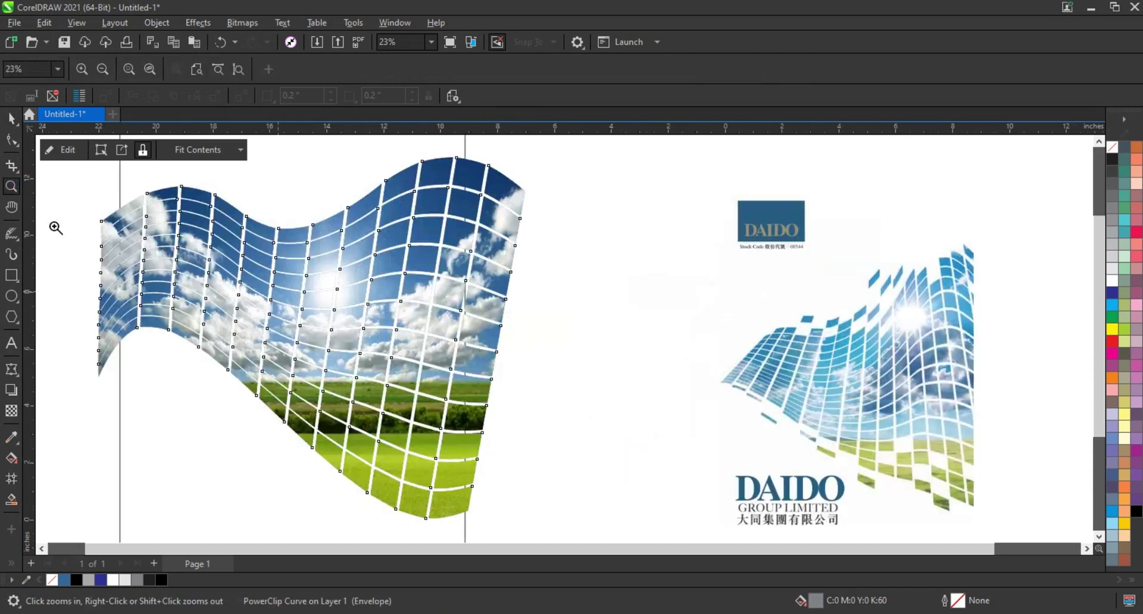
left_click(11, 118)
left_click(386, 69)
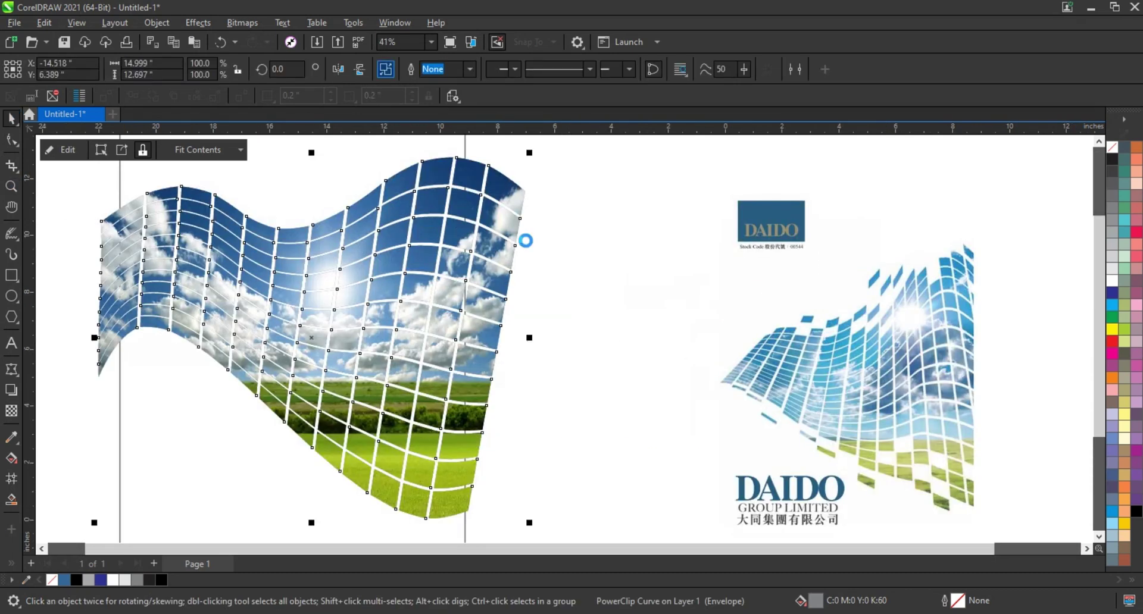
left_click(582, 306)
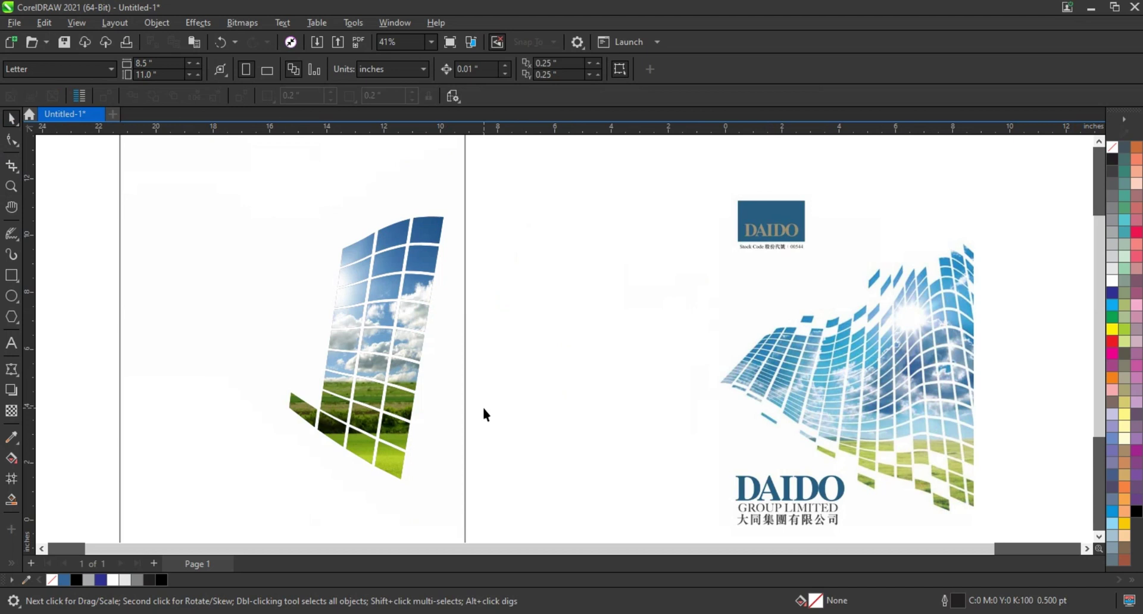
Delete six tiles along the wave's lower-left edge to scatter its bottom
left_click(447, 449)
key("Delete")
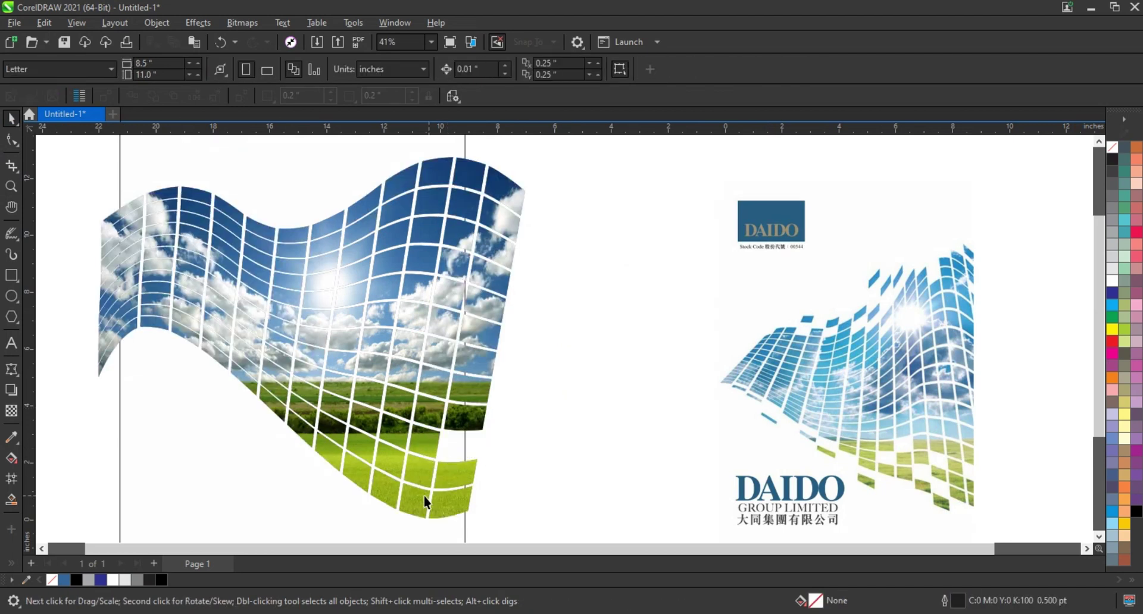
left_click(419, 475)
key("Delete")
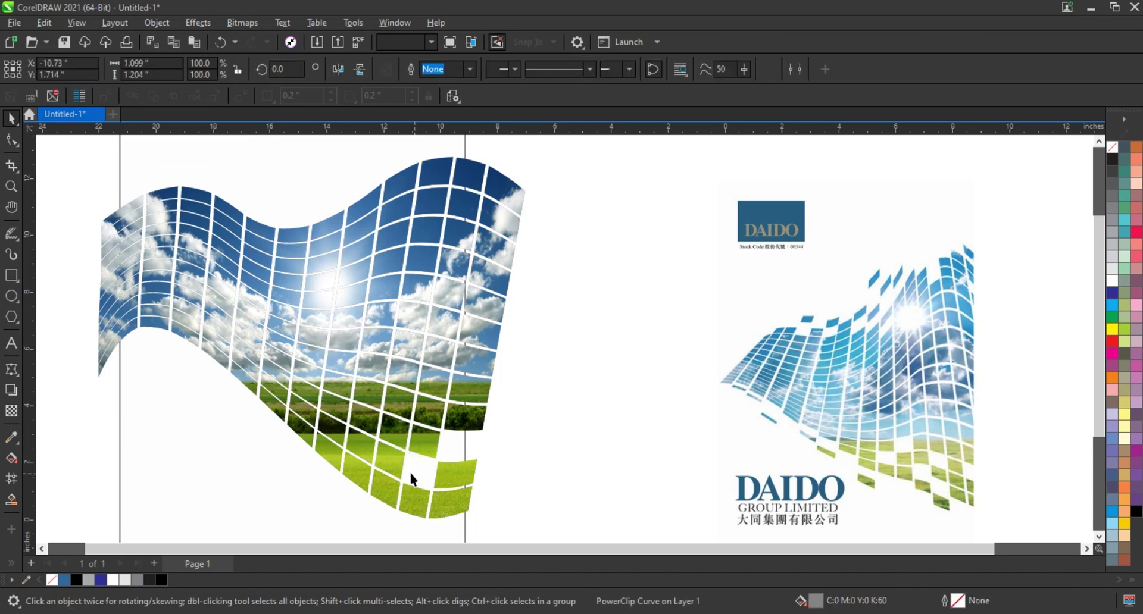
left_click(369, 440)
key("Delete")
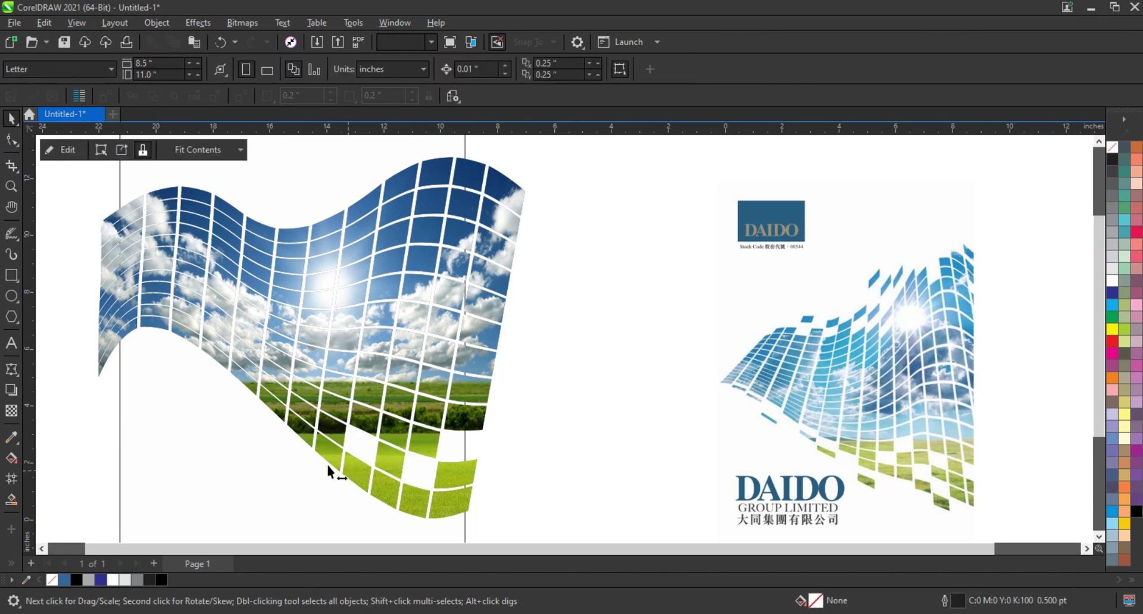
left_click(327, 462)
key("Delete")
key("Delete")
left_click(268, 407)
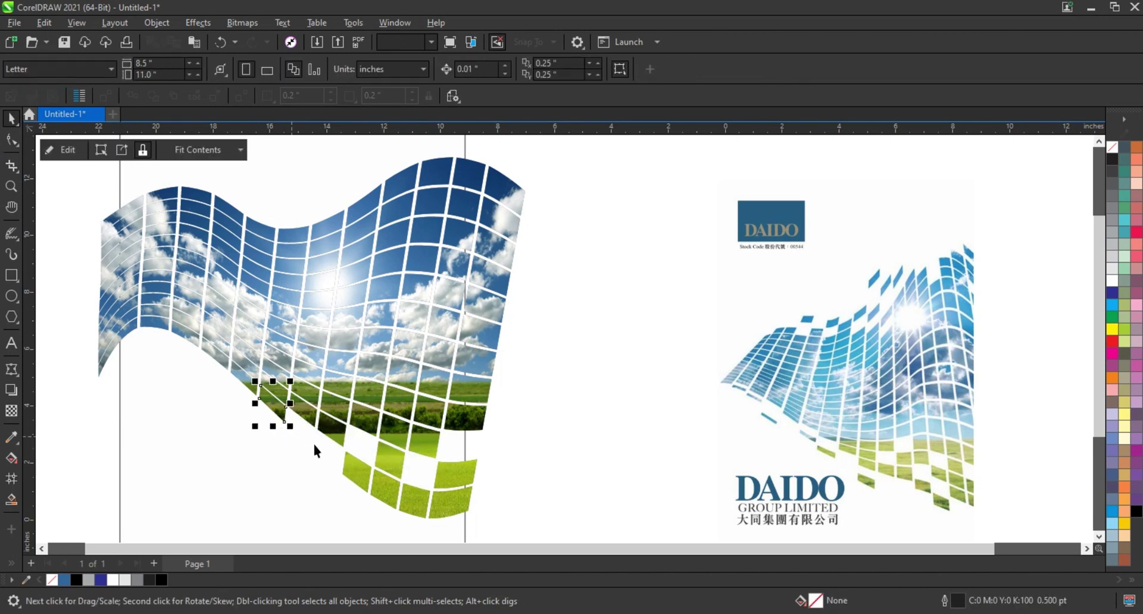
key("Delete")
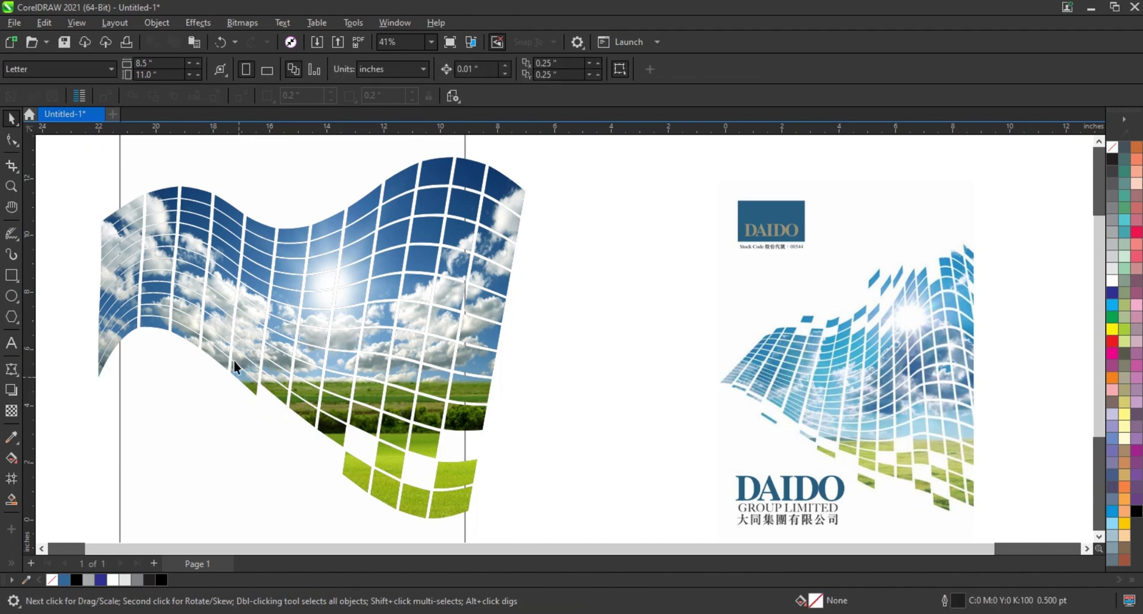
left_click(239, 359)
key("Delete")
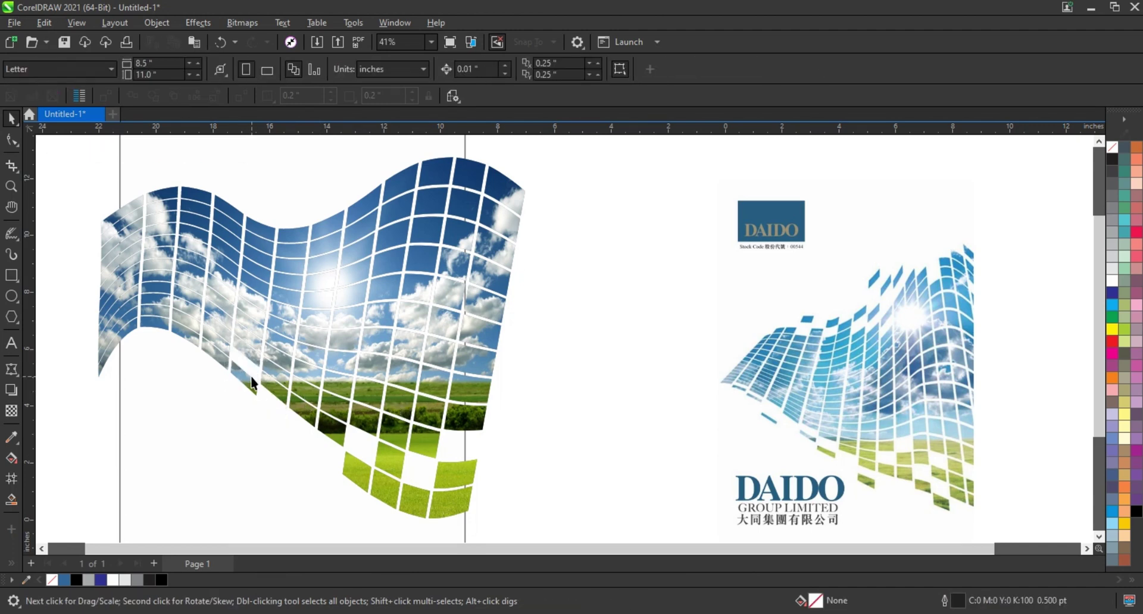